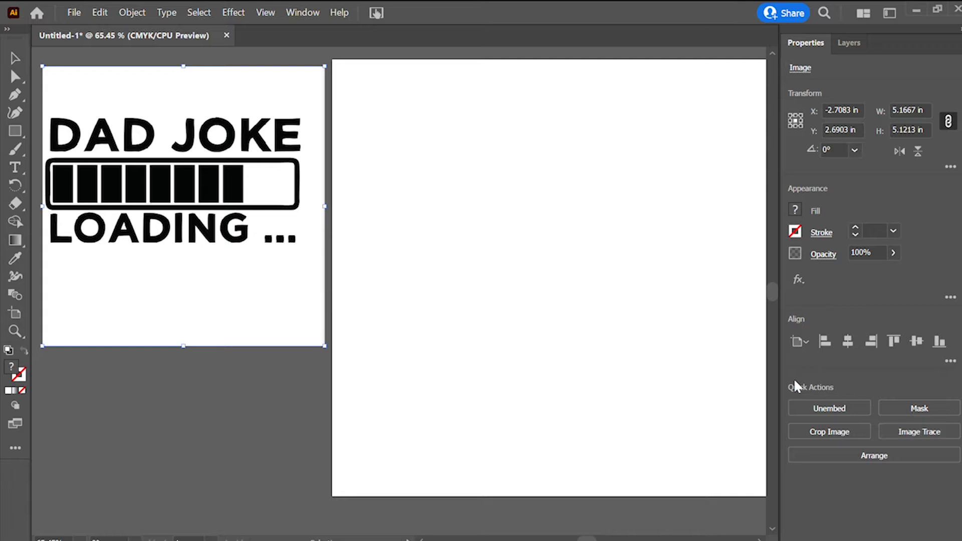
Trace the DAD JOKE LOADING image beside the artboard with the Silhouettes preset and expand the result into paths.
mouse_move(175, 192)
mouse_down()
mouse_move(314, 230)
mouse_move(178, 196)
mouse_move(357, 197)
mouse_move(156, 190)
mouse_up()
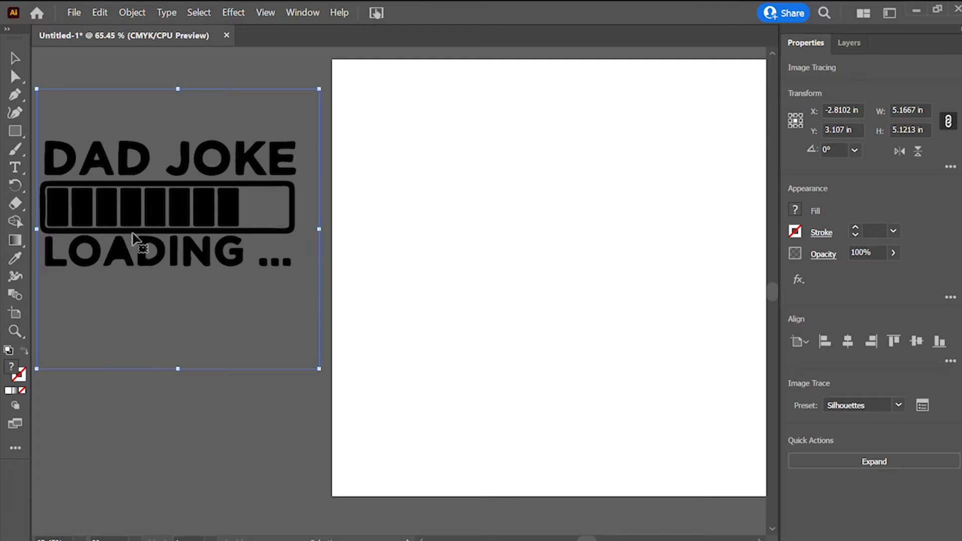
scroll(115, 253, left, 2)
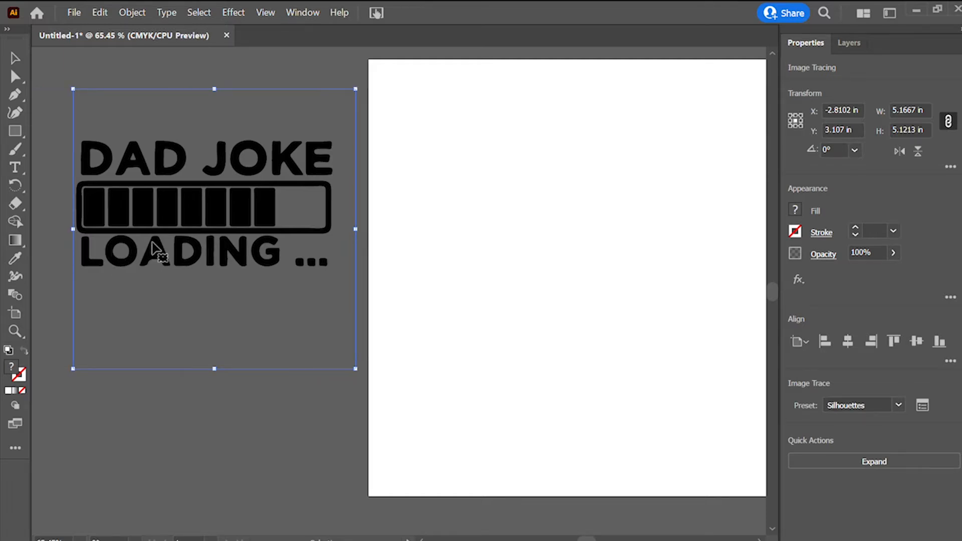
click(851, 461)
Try replacing the letter A in LOADING with the A of DAD inside the expanded artwork.
double_click(129, 157)
click(131, 158)
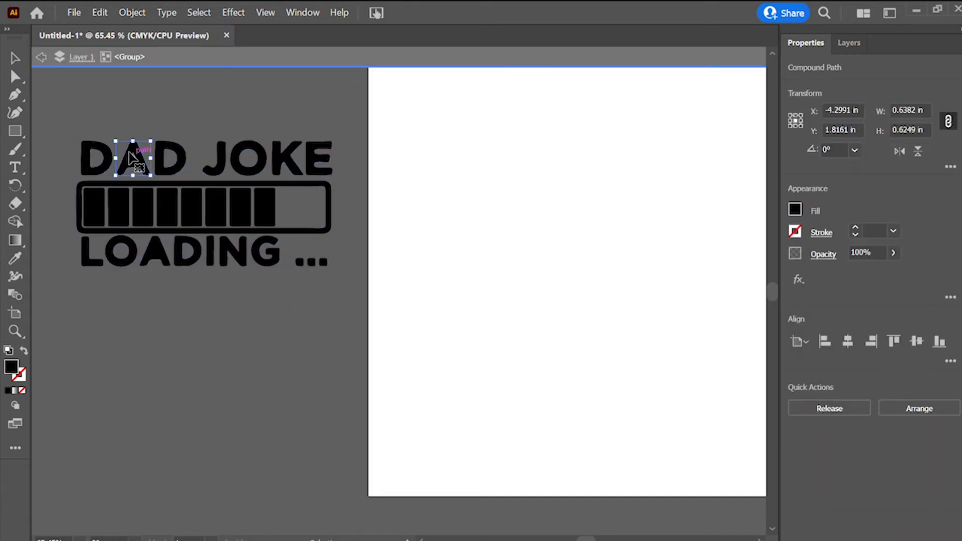
double_click(150, 250)
key(Delete)
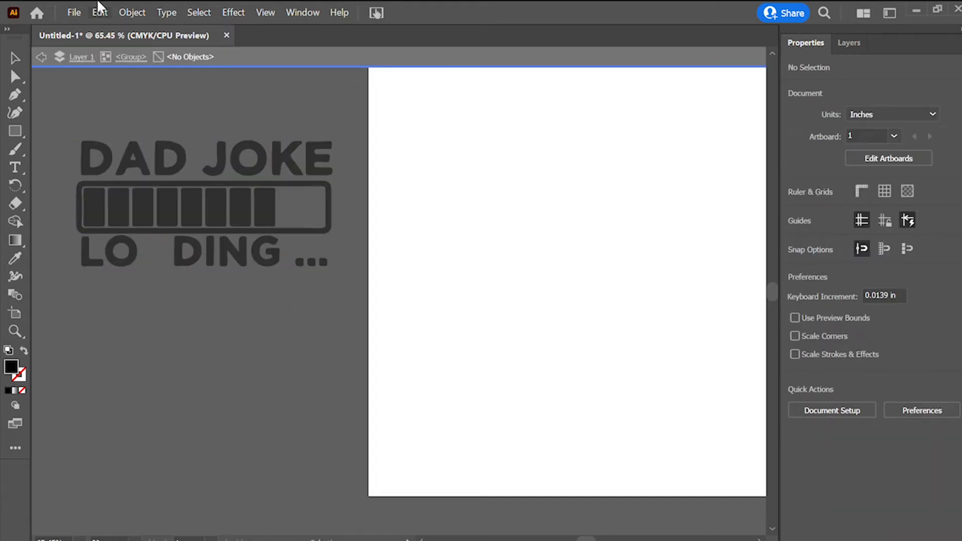
drag(135, 158, 140, 269)
click(218, 285)
click(155, 246)
click(161, 311)
click(150, 250)
double_click(176, 327)
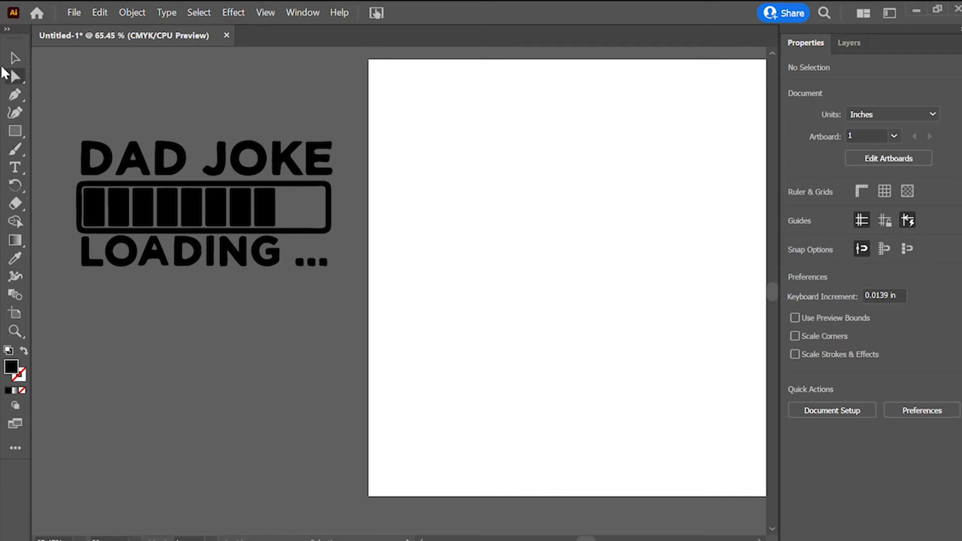
Add the text DAD JOKE to the upper part of the artboard and enlarge it to about 6.9 in wide.
click(11, 169)
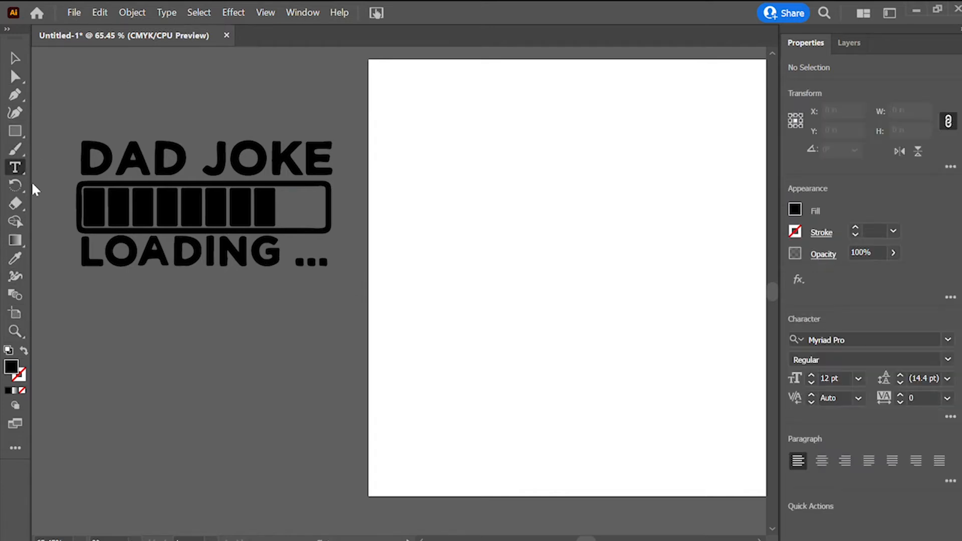
click(454, 150)
text(DAD JOKE)
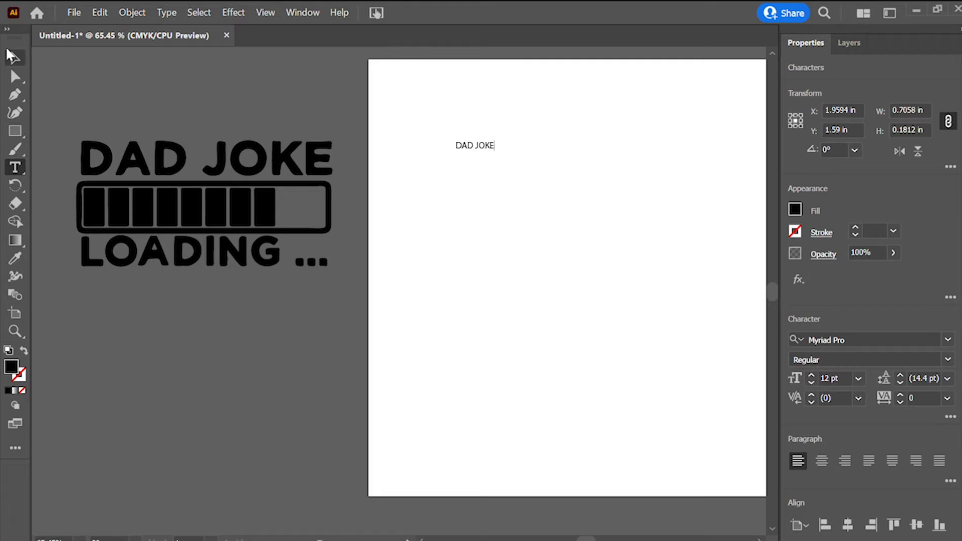
click(11, 55)
drag(497, 151, 726, 242)
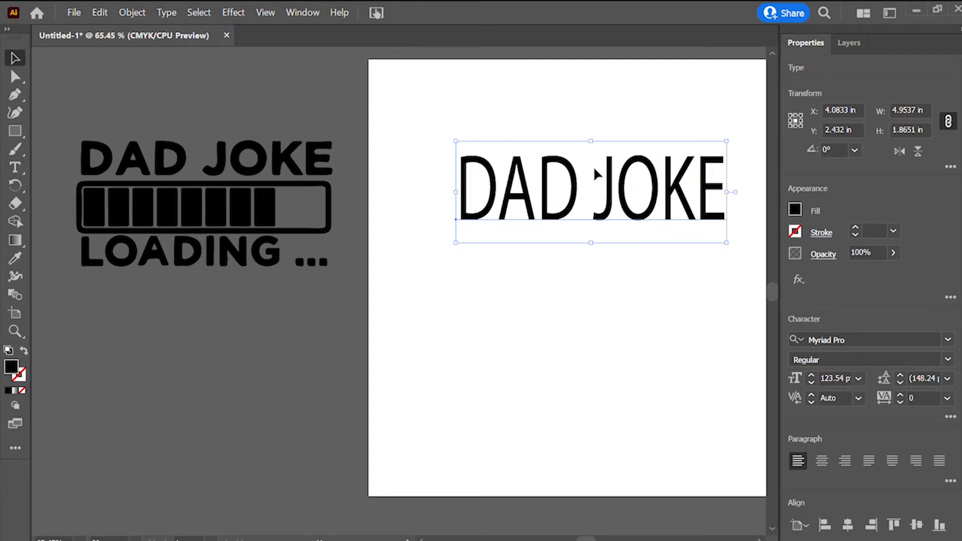
drag(595, 168, 526, 157)
drag(650, 226, 754, 242)
scroll(676, 316, right, 3)
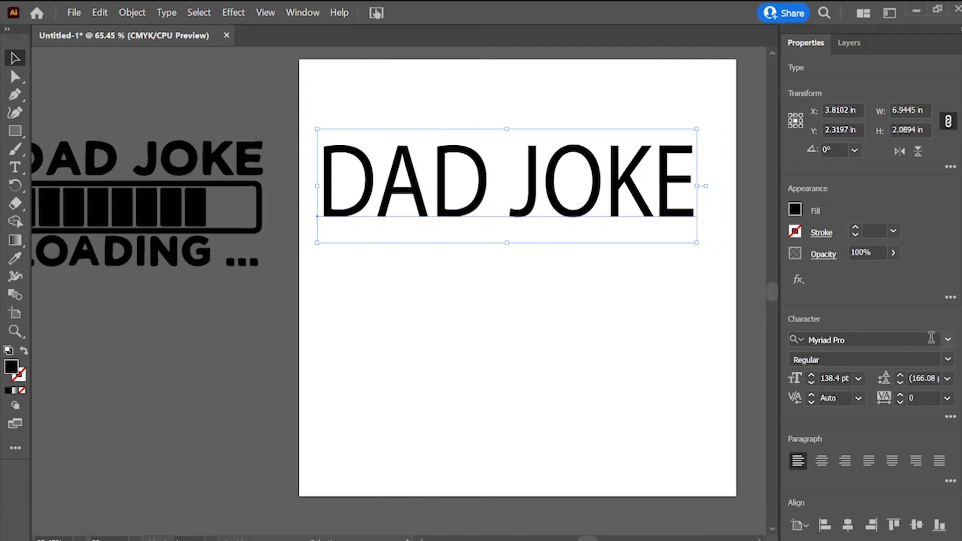
Change the DAD JOKE text to a heavy, soft-cornered display font and resize it to fit within the artboard's width.
click(948, 340)
scroll(875, 481, down, 3)
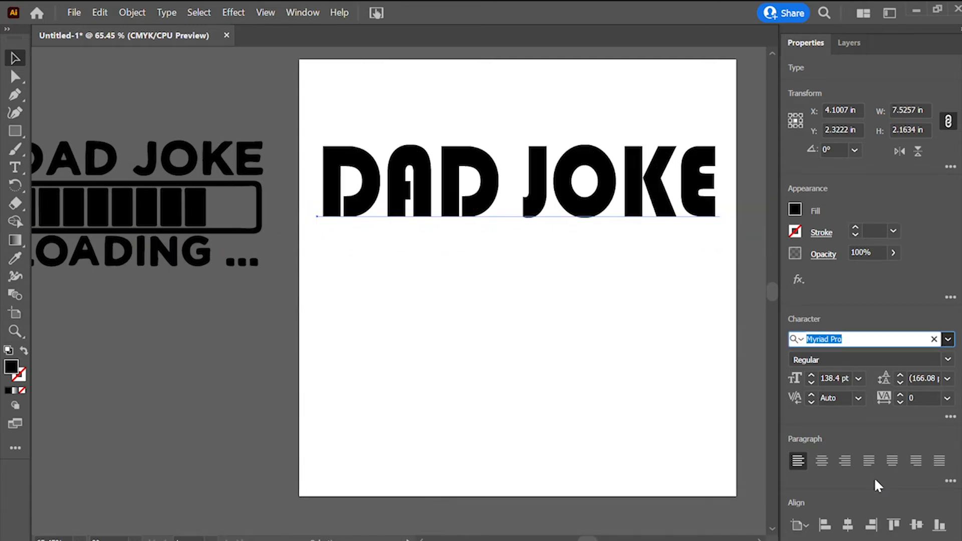
scroll(876, 480, down, 2)
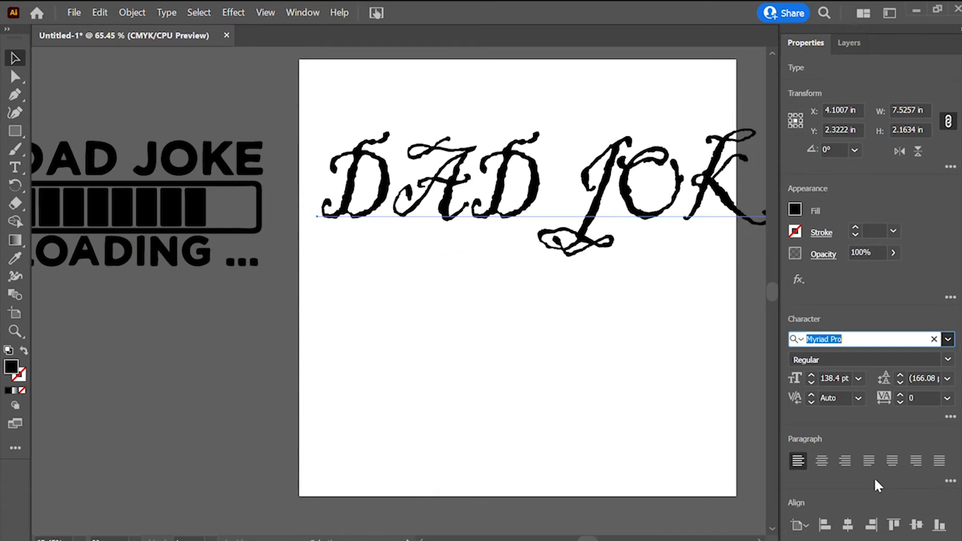
click(848, 432)
drag(742, 243, 691, 249)
click(552, 270)
scroll(552, 270, left, 3)
scroll(552, 271, right, 2)
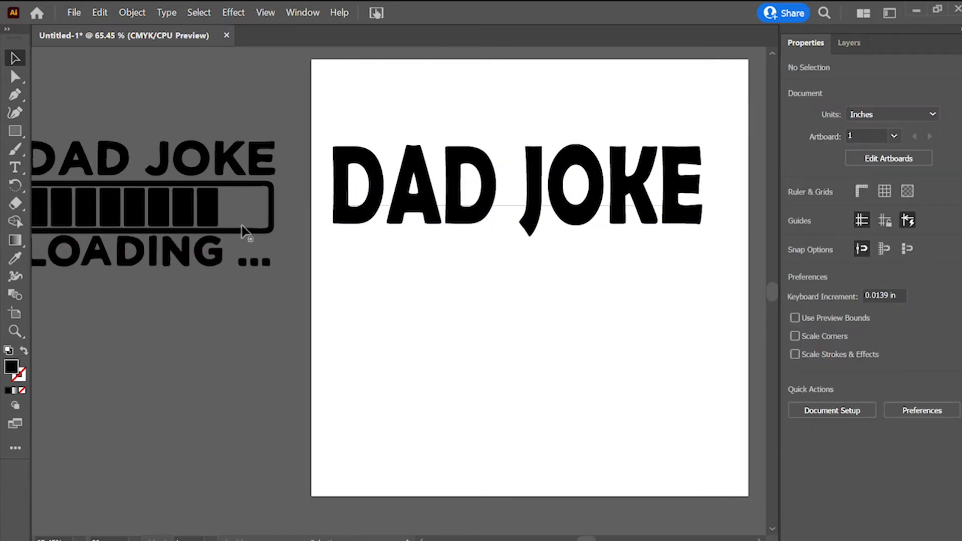
Draw a rectangle about 6.75 × 1.58 in below DAD JOKE, with a black stroke and no fill.
click(11, 130)
mouse_move(332, 244)
mouse_down()
mouse_move(342, 314)
mouse_move(704, 333)
mouse_up()
click(24, 351)
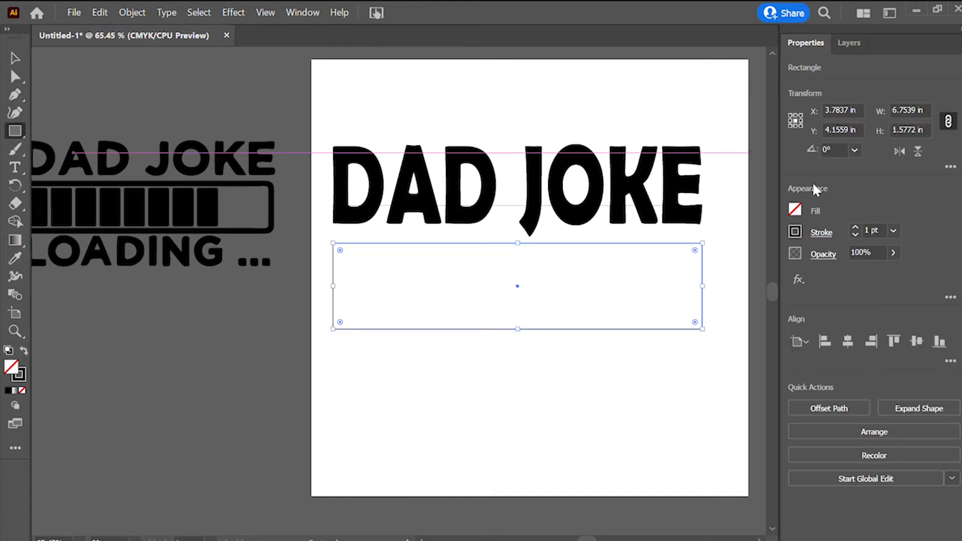
Set the rectangle's stroke to 7 pt and slightly round its corners to form the loading bar frame.
click(854, 226)
click(854, 226)
click(855, 226)
click(854, 226)
click(854, 225)
click(855, 226)
drag(341, 250, 344, 251)
Draw a rounded rectangle about 0.70 × 1.18 in inside the frame's left end.
click(17, 129)
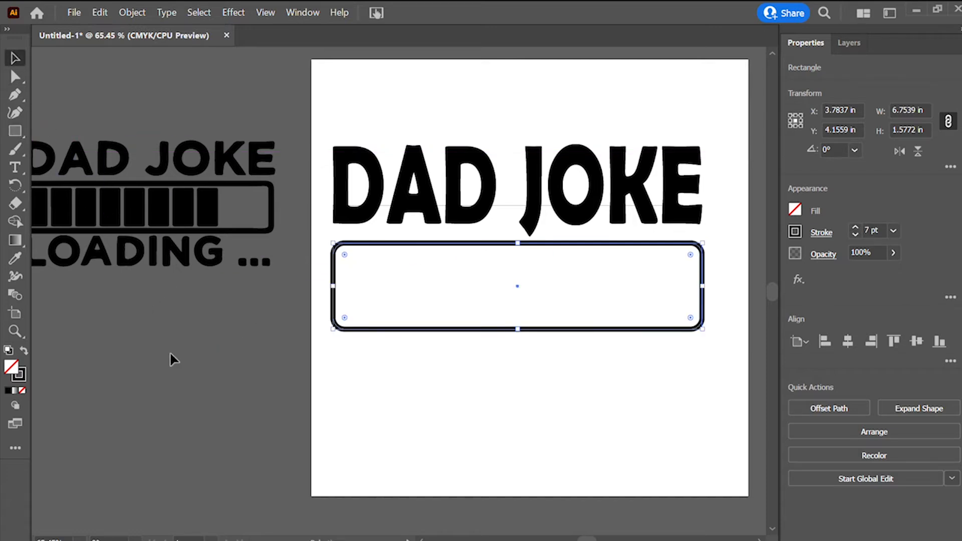
key(ctrl+shift+a)
mouse_move(346, 257)
mouse_down()
mouse_move(382, 326)
mouse_move(383, 318)
mouse_up()
drag(353, 266, 355, 267)
Make the small inner rectangle solid black with no stroke.
click(15, 330)
click(363, 286)
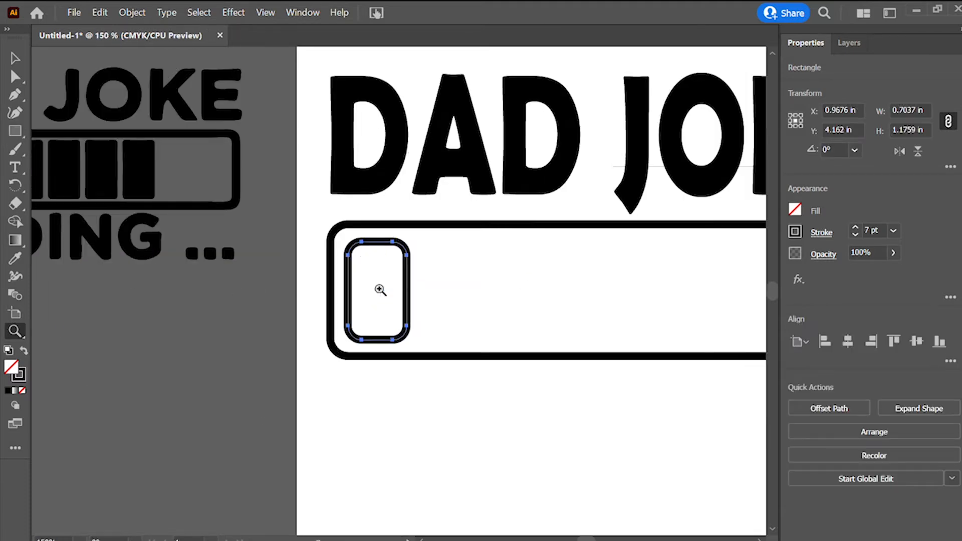
click(363, 285)
click(855, 234)
click(856, 234)
click(855, 234)
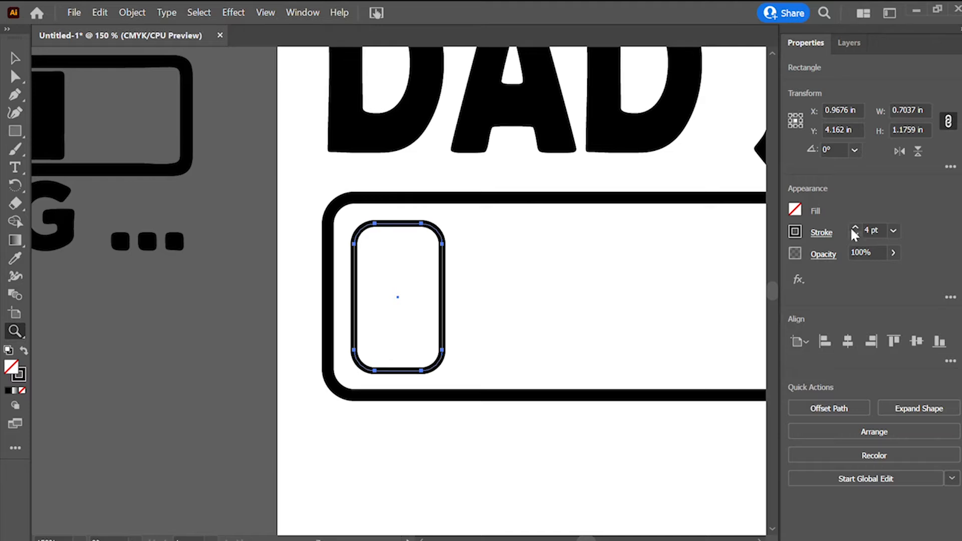
click(24, 350)
click(15, 59)
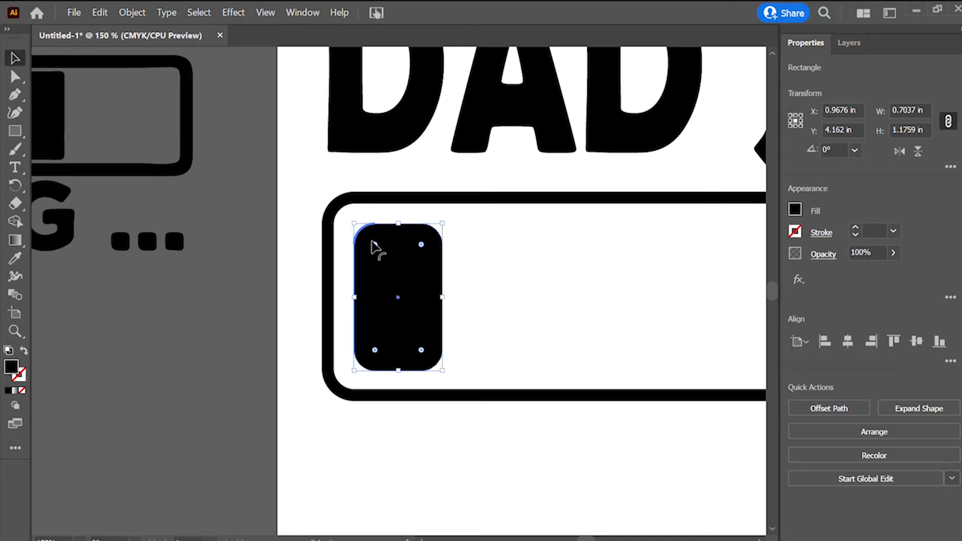
Reduce the black block's corner rounding and enlarge it to about 0.75 × 1.26 in.
drag(360, 232, 357, 229)
drag(444, 225, 415, 239)
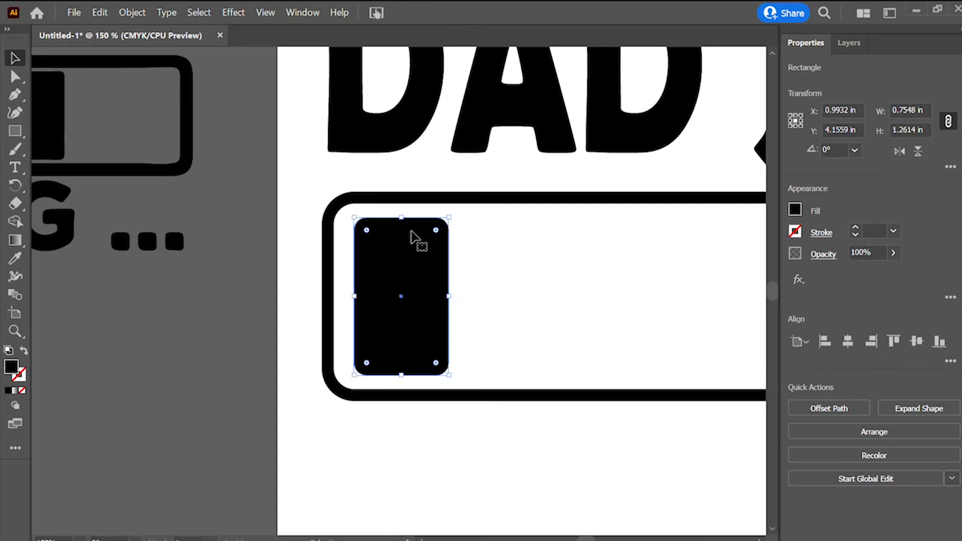
key(ctrl+minus)
key(ctrl+minus)
key(ctrl+minus)
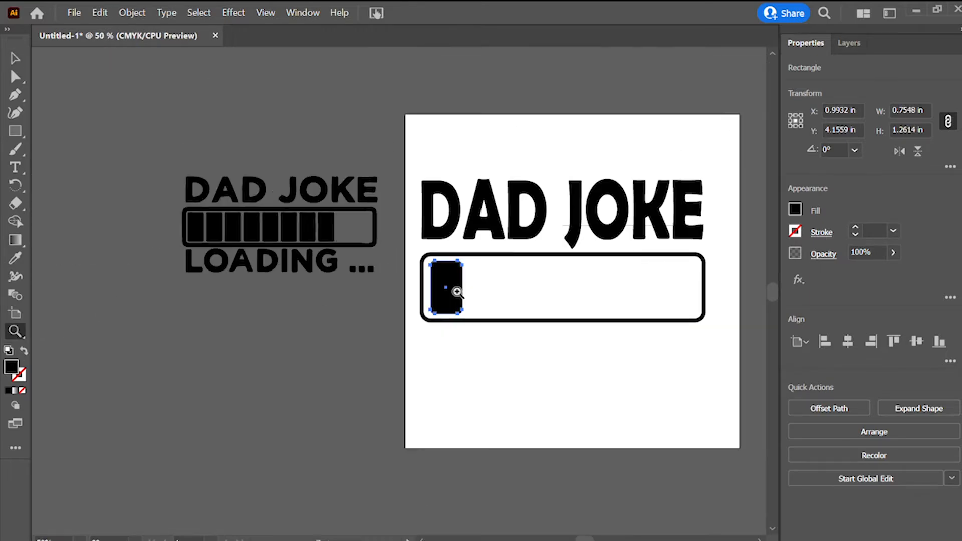
click(330, 301)
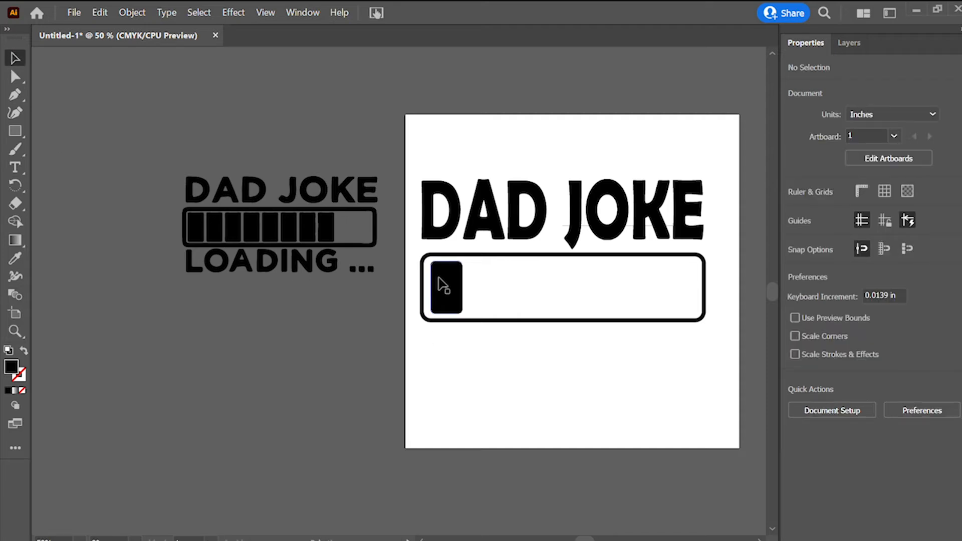
Enlarge the black block to about 0.84 × 1.41 in and fit it vertically centred at the frame's left end.
click(15, 331)
click(423, 326)
click(475, 273)
click(426, 215)
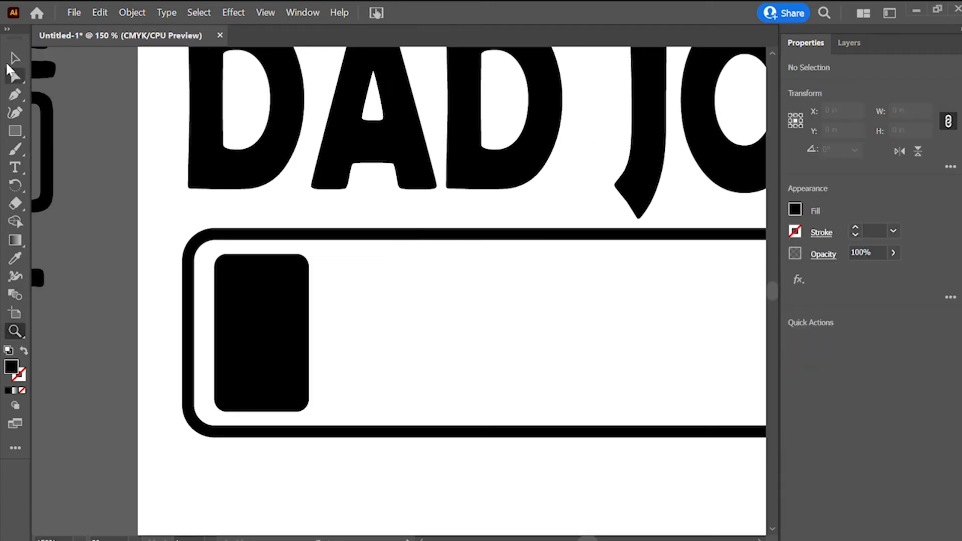
click(15, 58)
click(256, 339)
drag(310, 412, 322, 423)
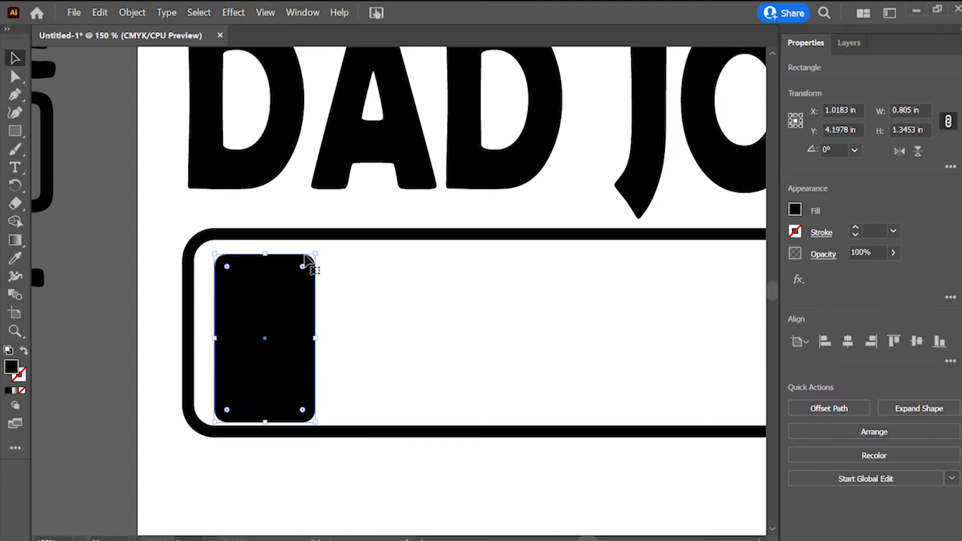
drag(317, 255, 318, 251)
drag(292, 296, 277, 295)
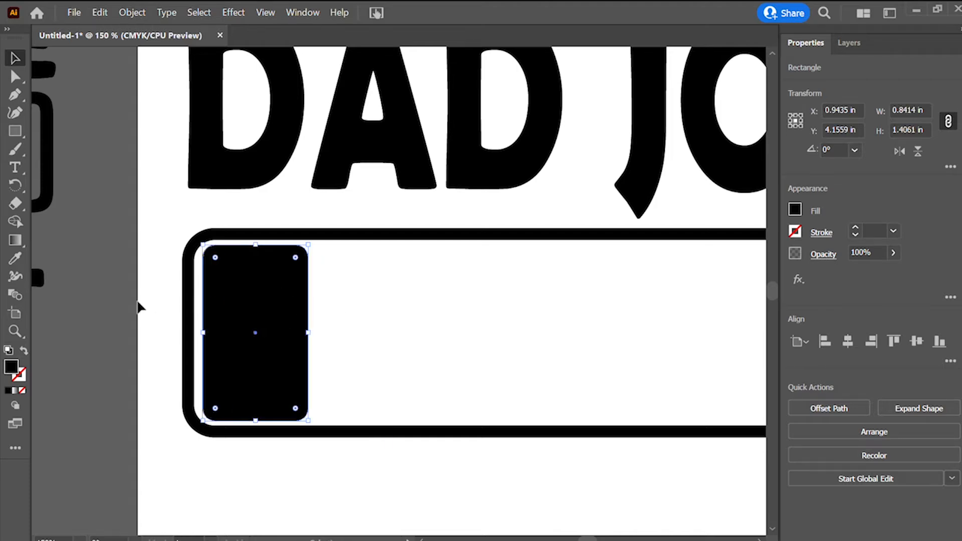
click(140, 307)
click(296, 289)
shift+click(184, 270)
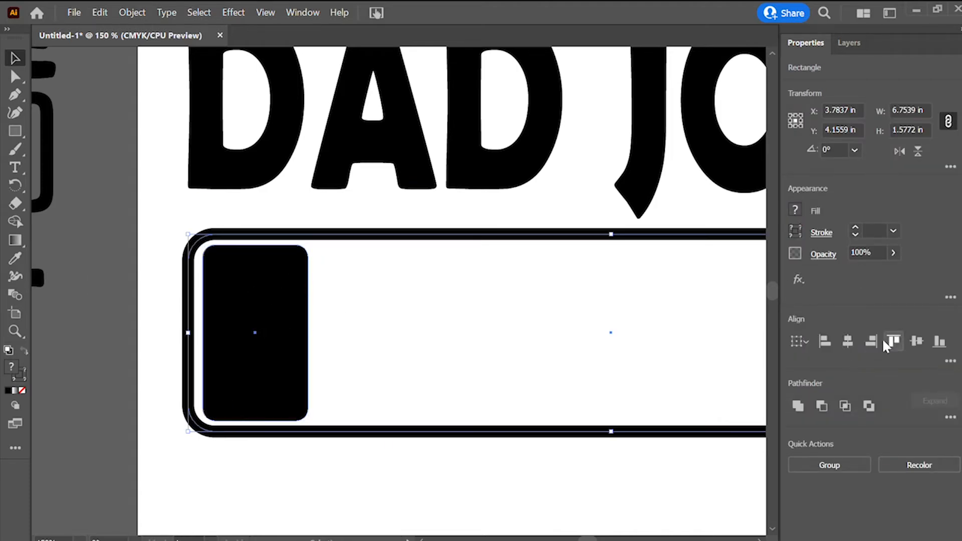
click(103, 354)
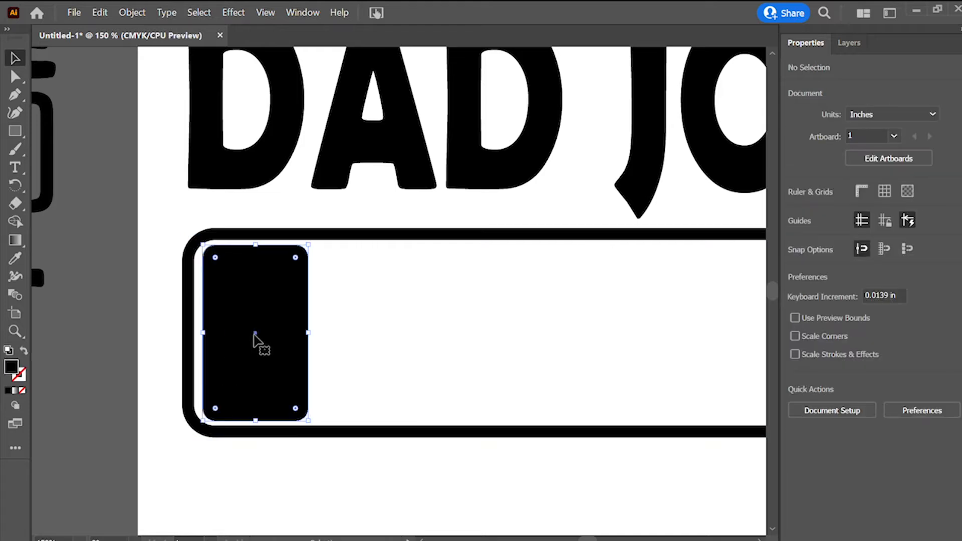
Duplicate the black block and place the copy level with the first, leaving a narrow gap between them.
click(255, 344)
click(384, 359)
key(ctrl+v)
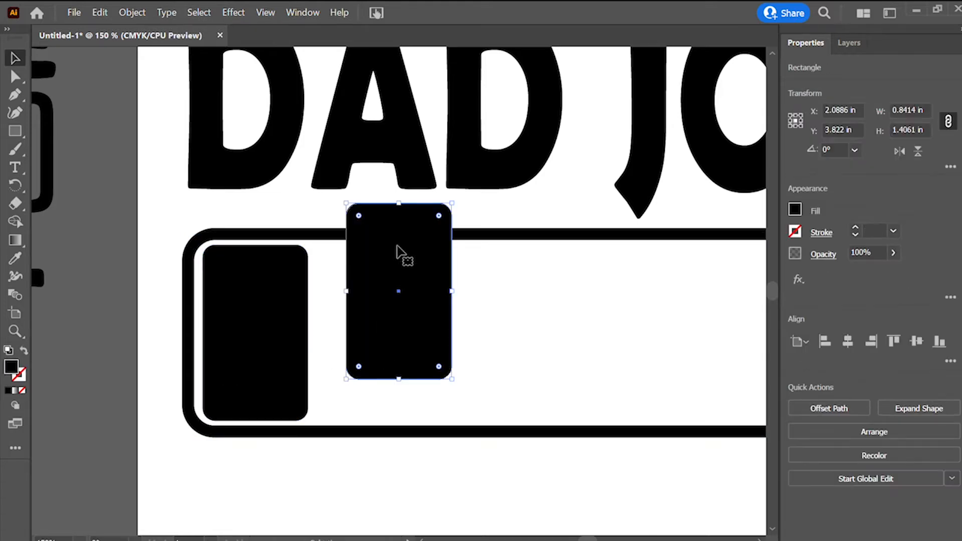
drag(402, 253, 368, 295)
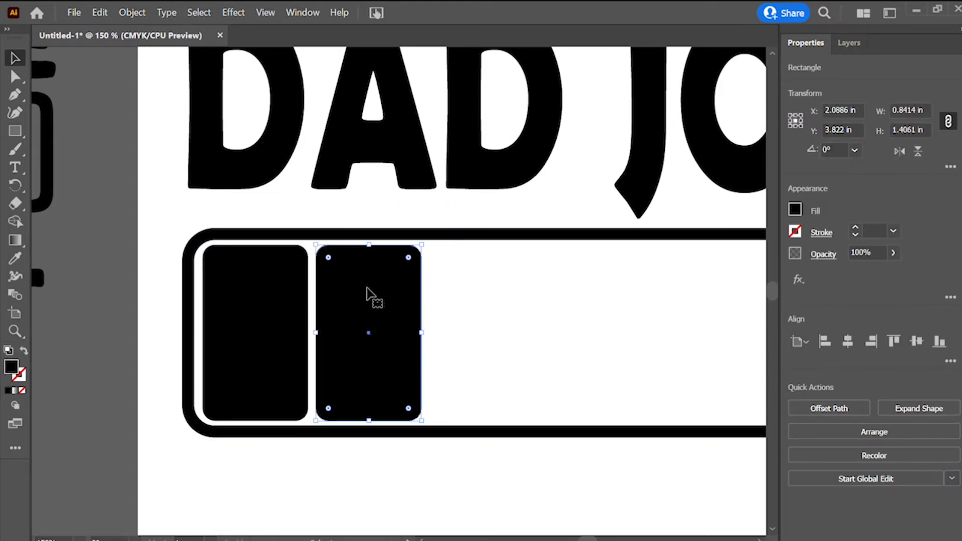
Paste three more copies of the block and place them in a row along the loading bar, making five blocks.
click(439, 306)
key(ctrl+v)
drag(393, 290, 473, 335)
click(563, 324)
key(ctrl+v)
drag(436, 263, 606, 291)
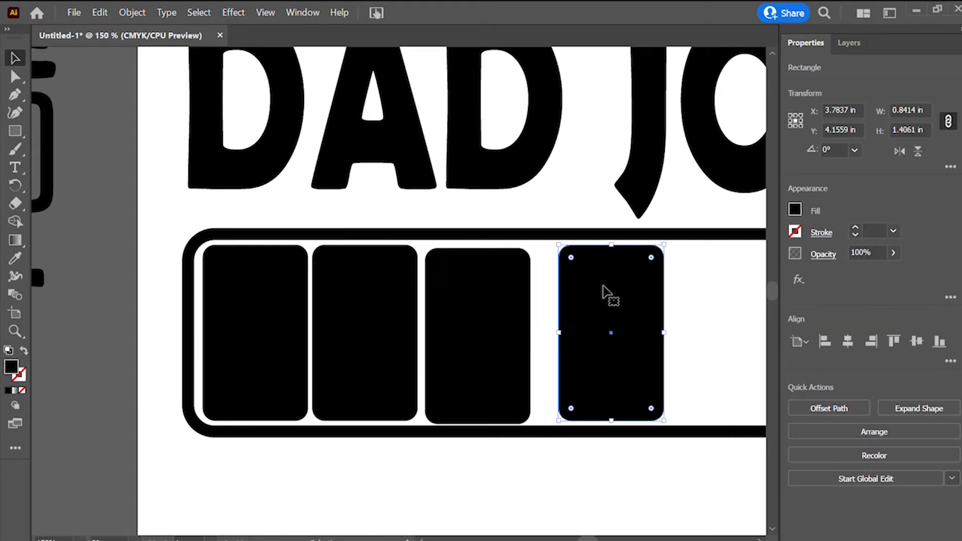
scroll(604, 288, right, 5)
click(604, 287)
key(ctrl+v)
drag(408, 267, 508, 306)
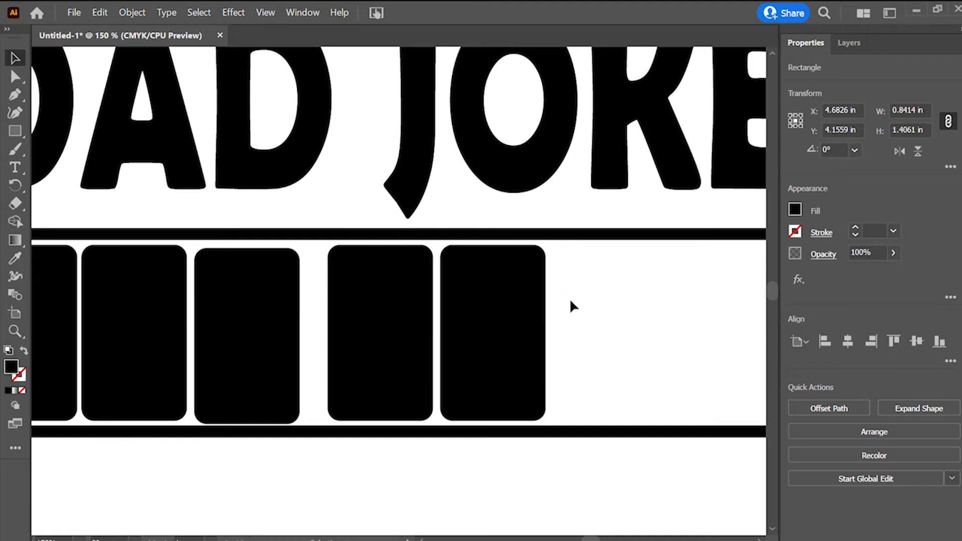
click(570, 301)
key(ctrl+v)
scroll(571, 301, right, 8)
scroll(571, 302, left, 6)
scroll(570, 301, left, 5)
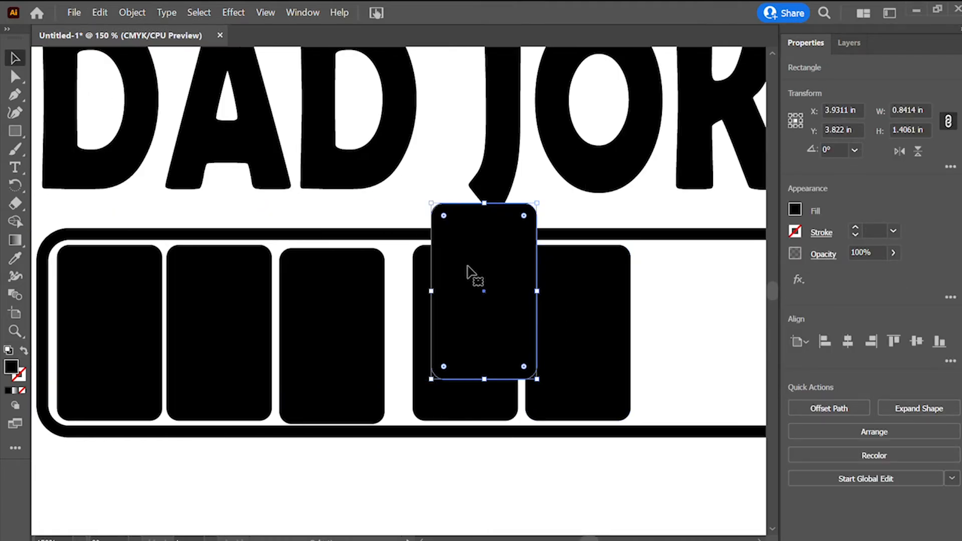
key(Delete)
Select the five blocks without the frame and distribute them evenly, both horizontally and vertically.
drag(655, 310, 40, 374)
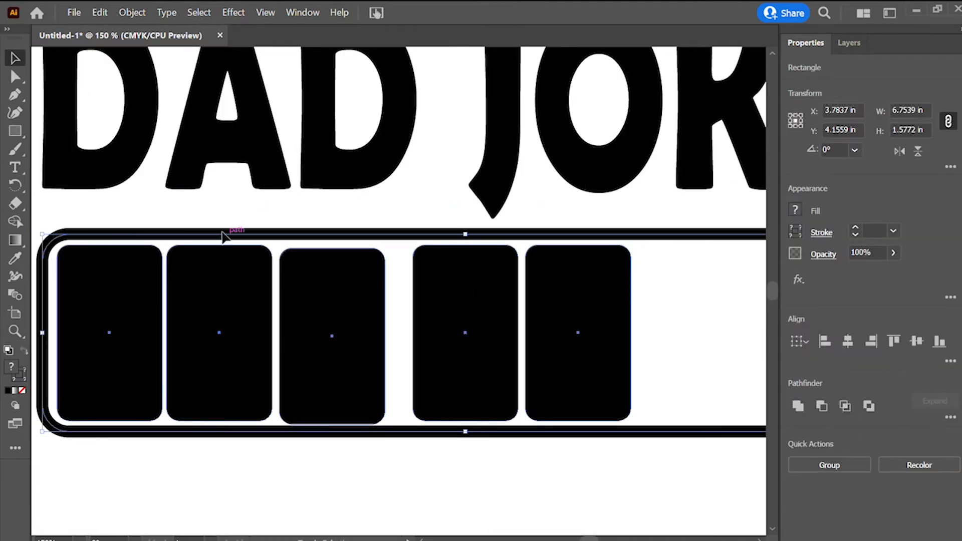
shift+click(223, 236)
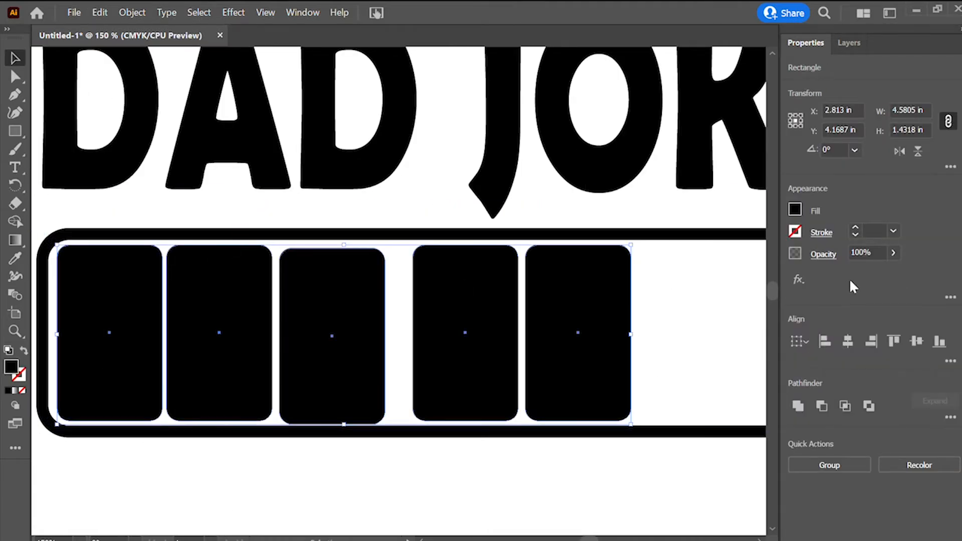
click(911, 442)
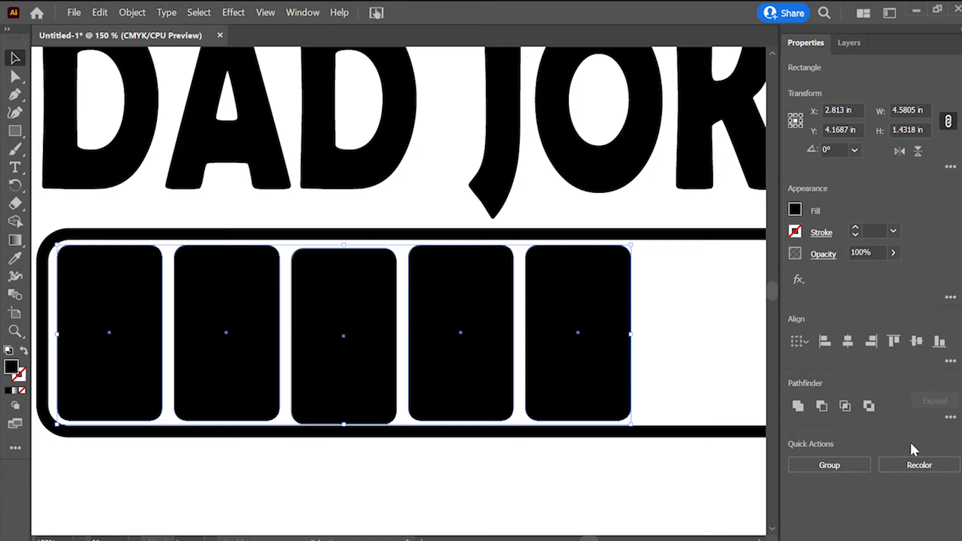
click(818, 442)
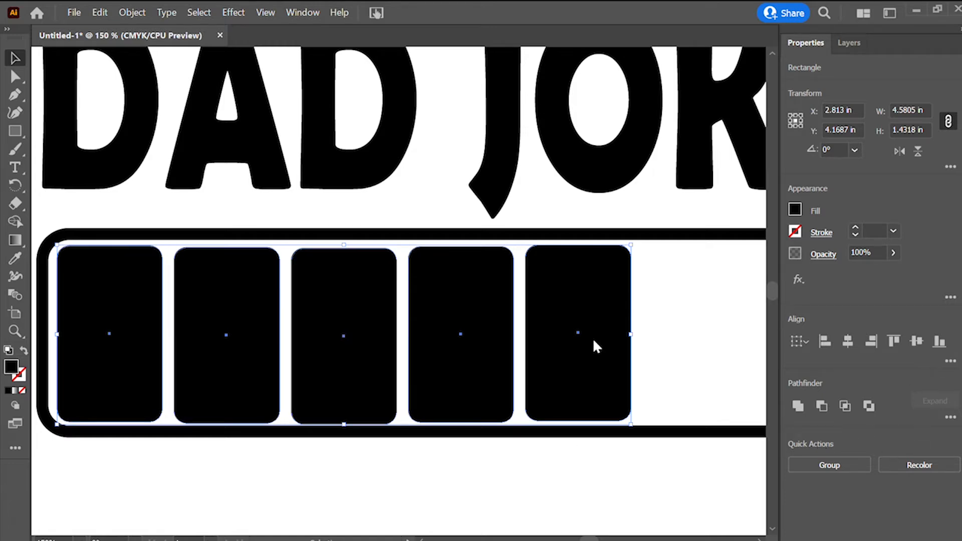
Examine the whole artboard, comparing the five-block loading bar with the traced reference beside it.
click(190, 342)
click(141, 471)
click(201, 351)
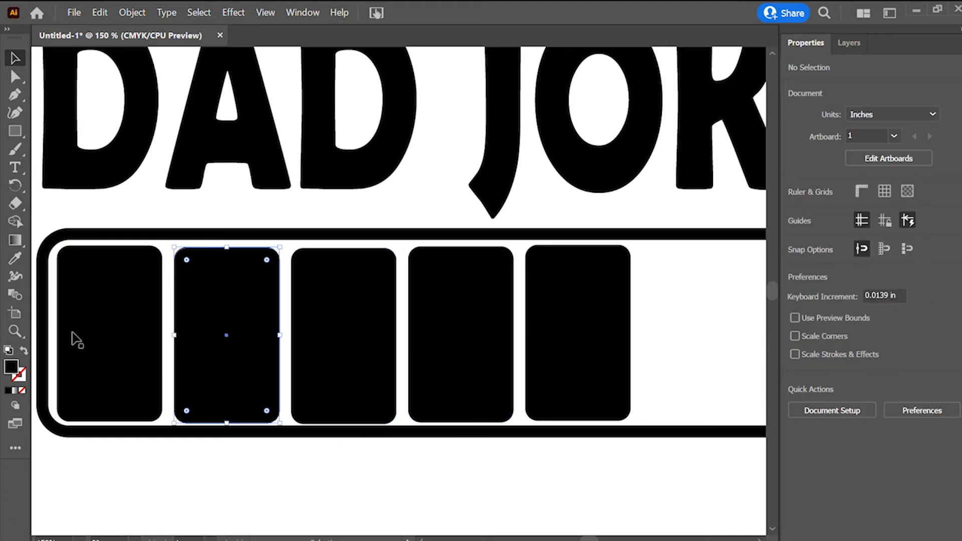
click(15, 331)
click(228, 351)
click(228, 349)
click(227, 349)
alt+click(228, 350)
alt+click(228, 350)
alt+click(228, 350)
alt+click(228, 351)
alt+click(229, 351)
alt+click(228, 350)
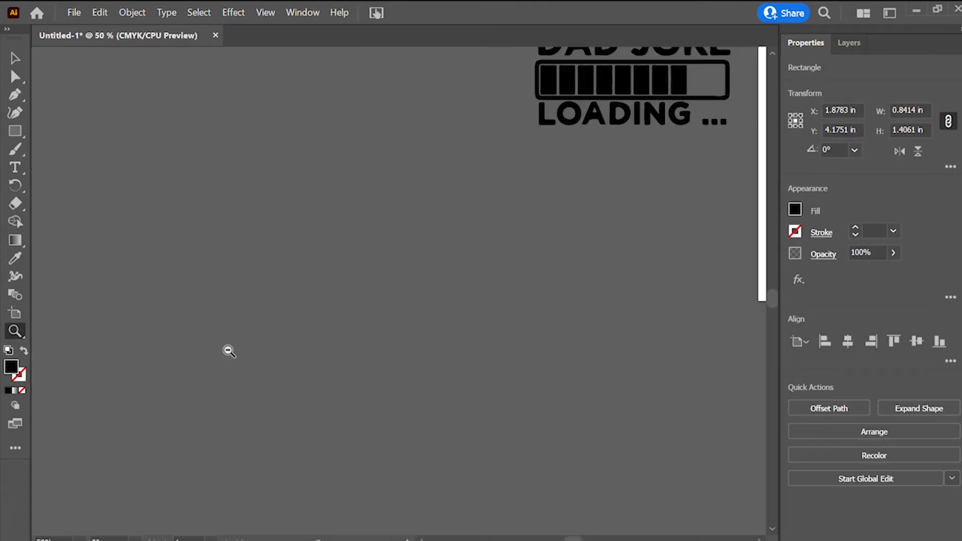
scroll(228, 351, right, 5)
key(ctrl+minus)
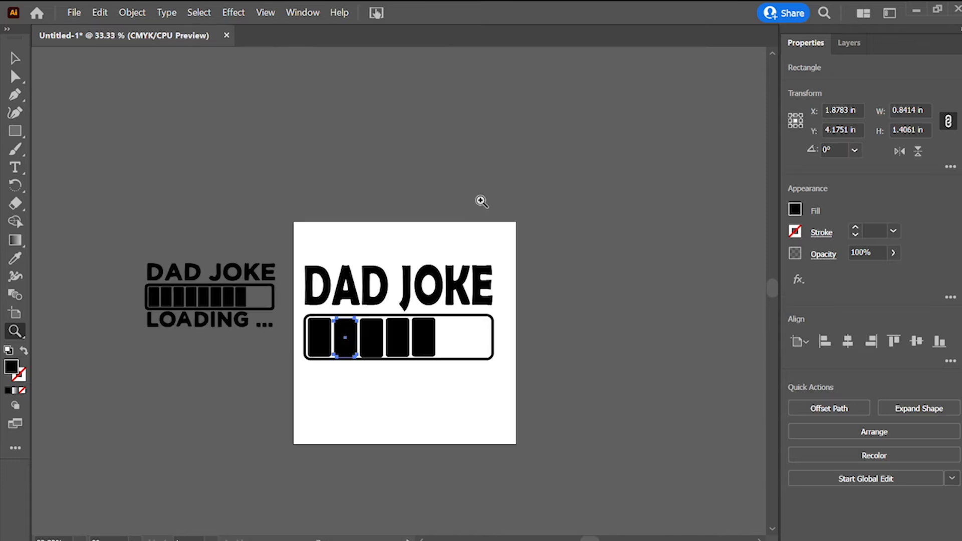
key(v)
click(146, 143)
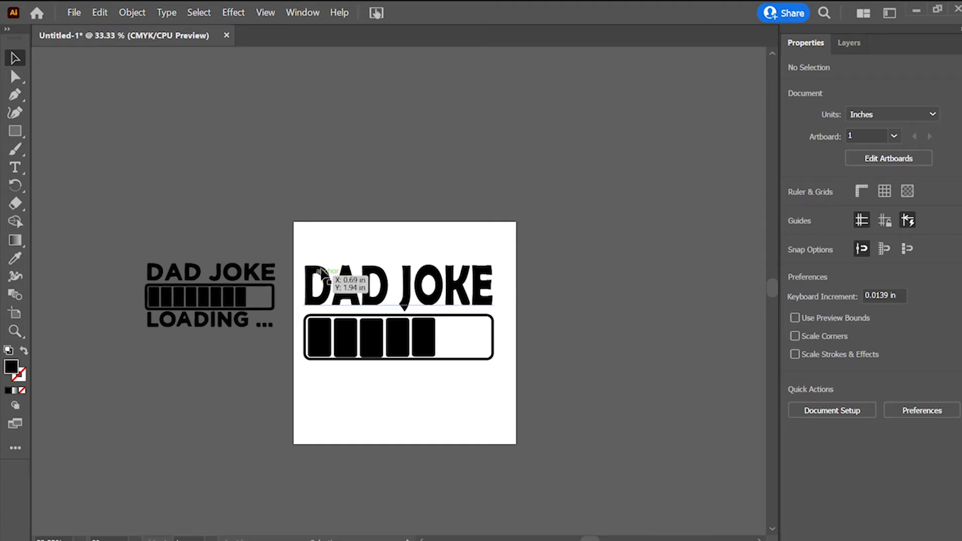
Duplicate the DAD JOKE text below the loading bar and change the copy to read LOADING...
click(381, 272)
key(ctrl+v)
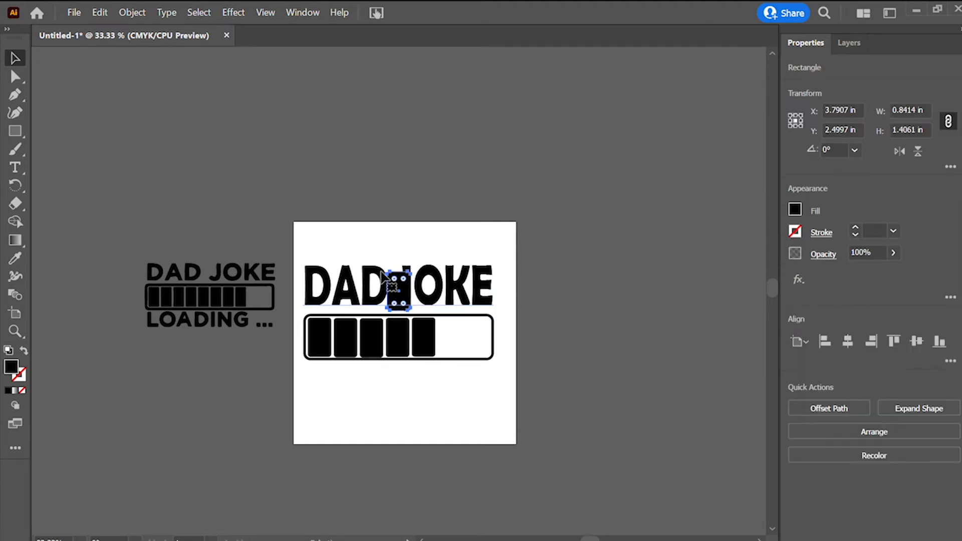
key(ctrl+z)
key(ctrl+v)
drag(388, 273, 403, 366)
triple_click(380, 386)
text(LOADING)
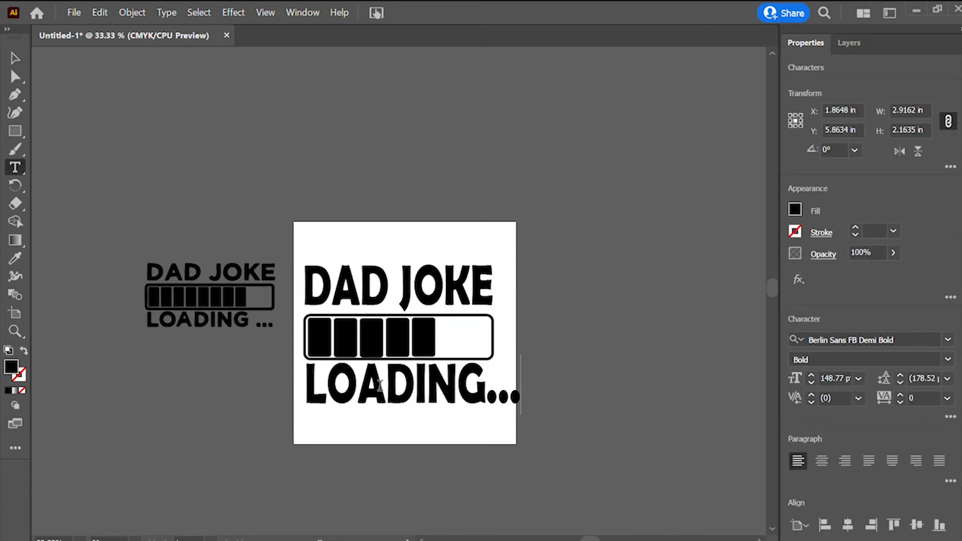
click(15, 59)
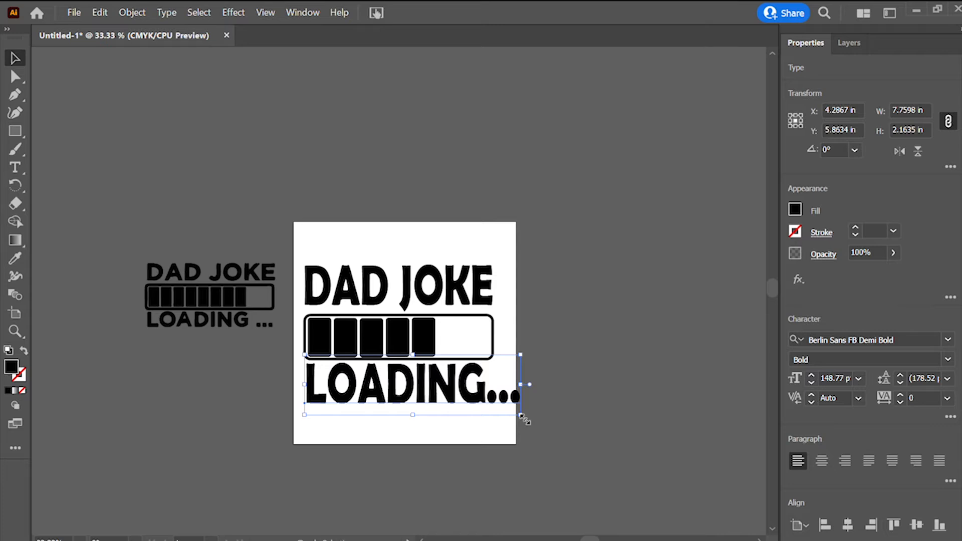
Scale the LOADING... text to about 6.65 × 1.85 in and move it slightly down, clear of the bar.
drag(521, 416, 489, 407)
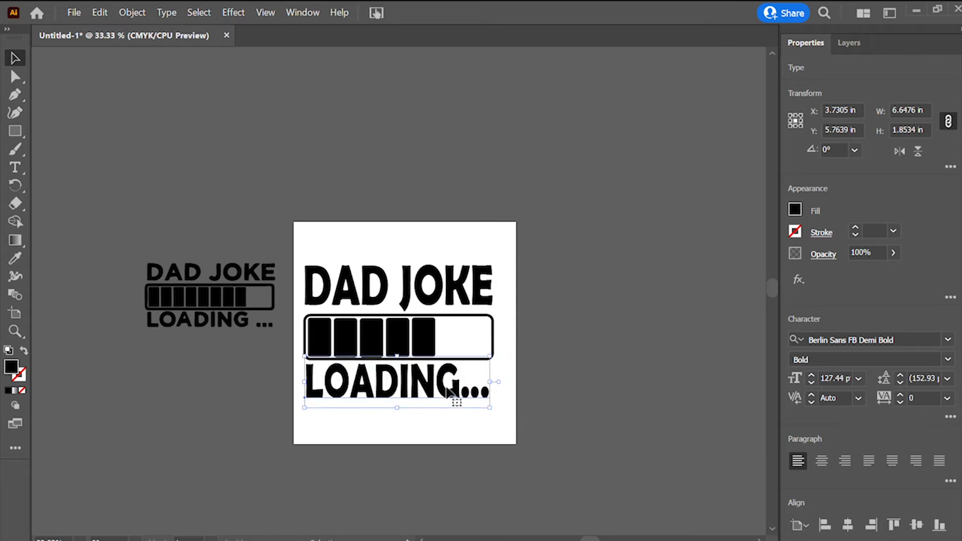
click(534, 263)
drag(404, 380, 404, 384)
click(202, 390)
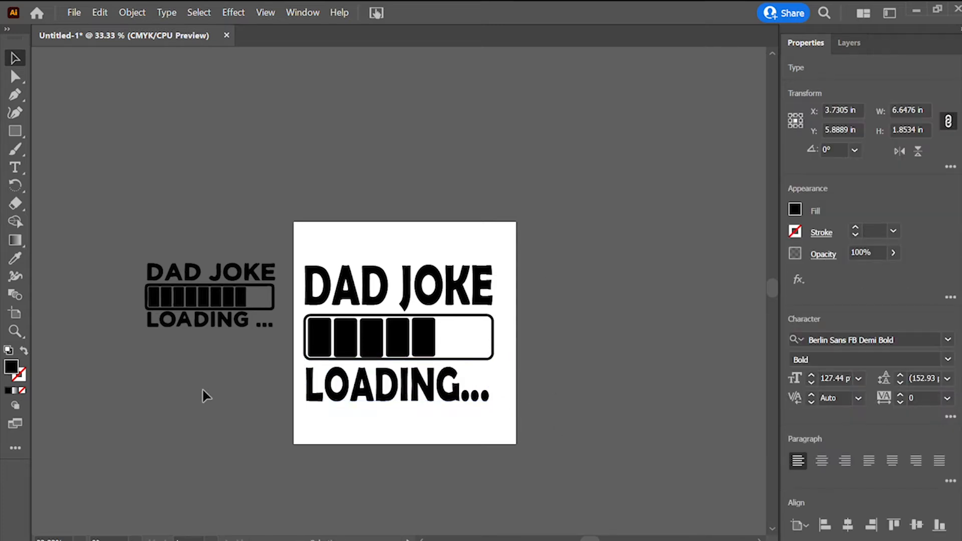
Increase the stroke weight of the loading bar's rounded frame.
click(15, 331)
click(419, 306)
click(376, 357)
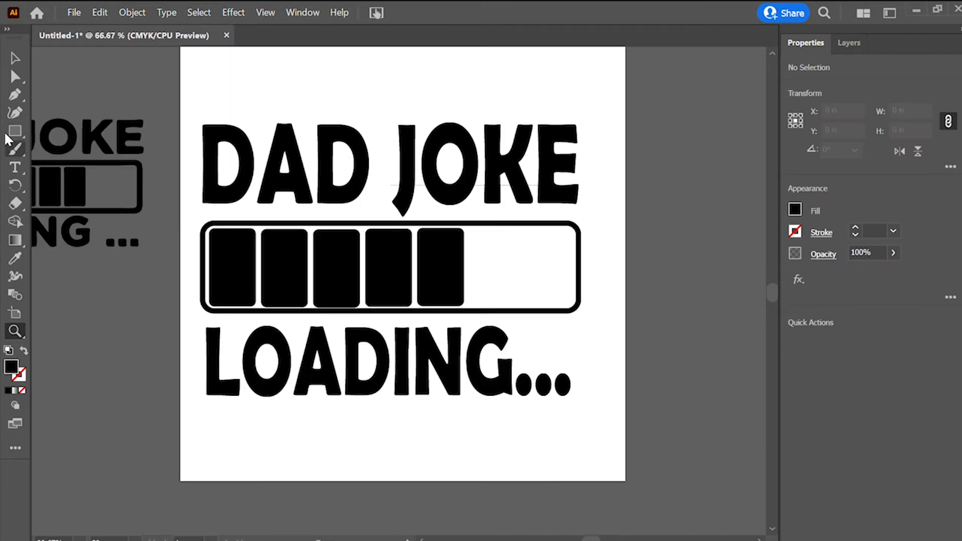
key(v)
click(532, 221)
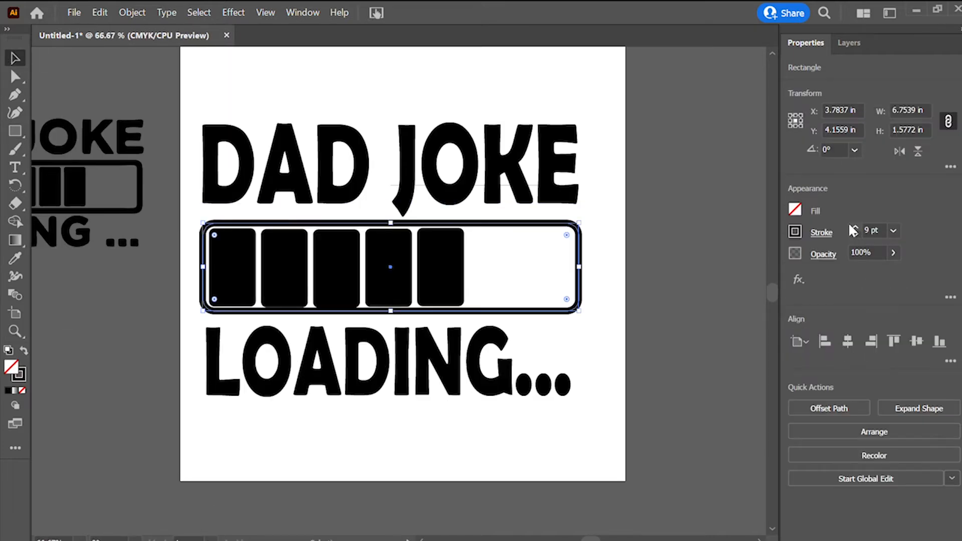
click(855, 227)
Narrow the bar's first block to about 0.70 in and reduce its height to about 1.40 in.
click(284, 271)
click(247, 252)
drag(256, 268, 248, 268)
click(143, 329)
click(247, 306)
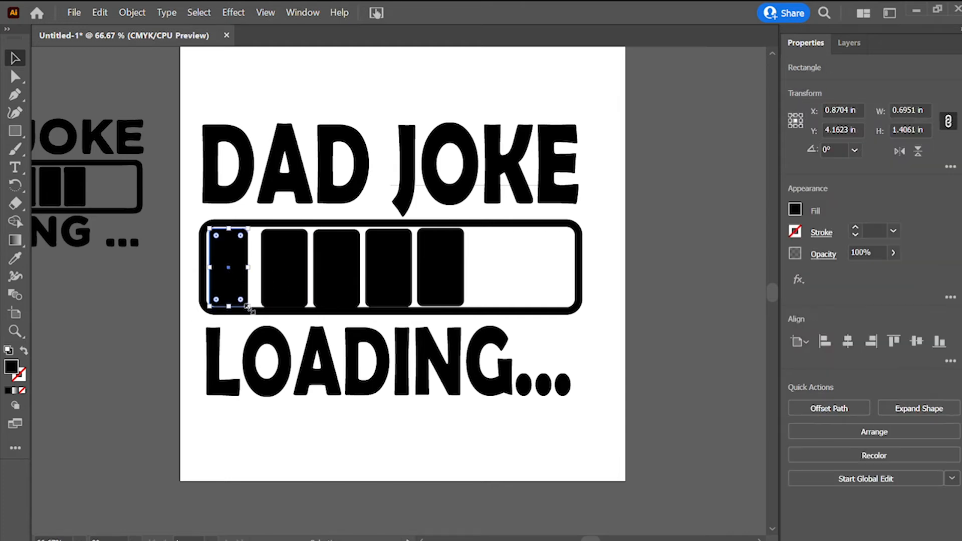
mouse_move(250, 308)
mouse_down()
mouse_move(258, 303)
mouse_move(249, 304)
mouse_up()
Shrink the first block to about 0.66 × 1.34 in and place it with an even inset at the frame's left end.
key(z)
click(265, 248)
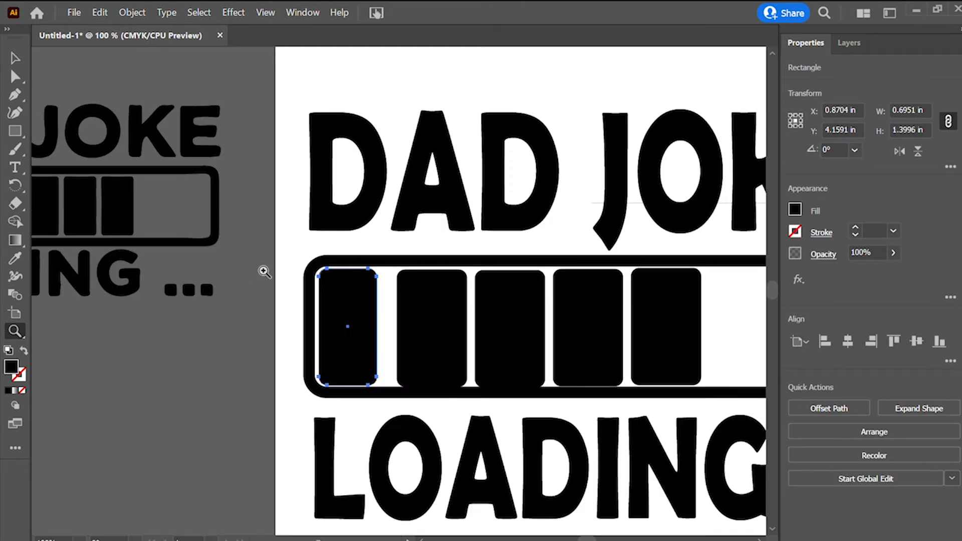
click(389, 327)
click(389, 328)
key(v)
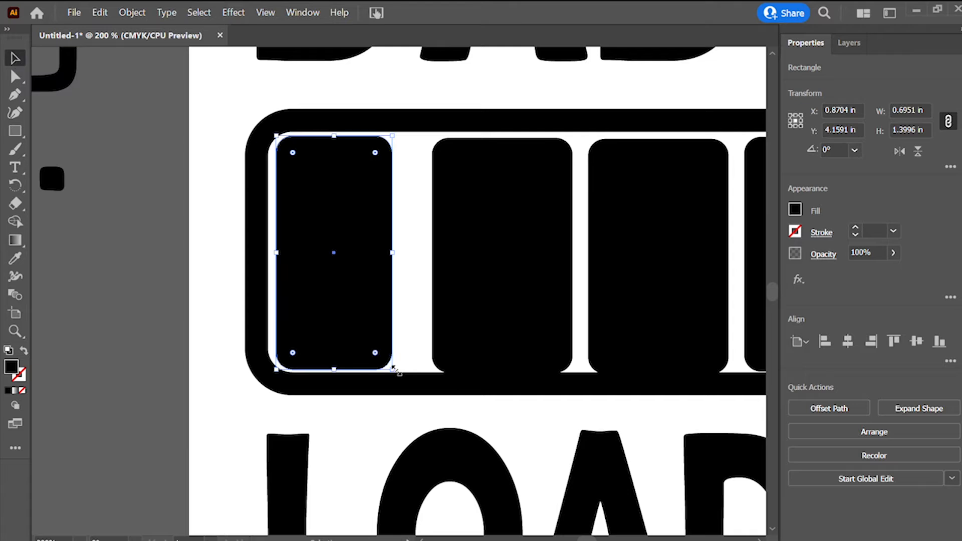
drag(393, 370, 389, 364)
drag(332, 214, 339, 221)
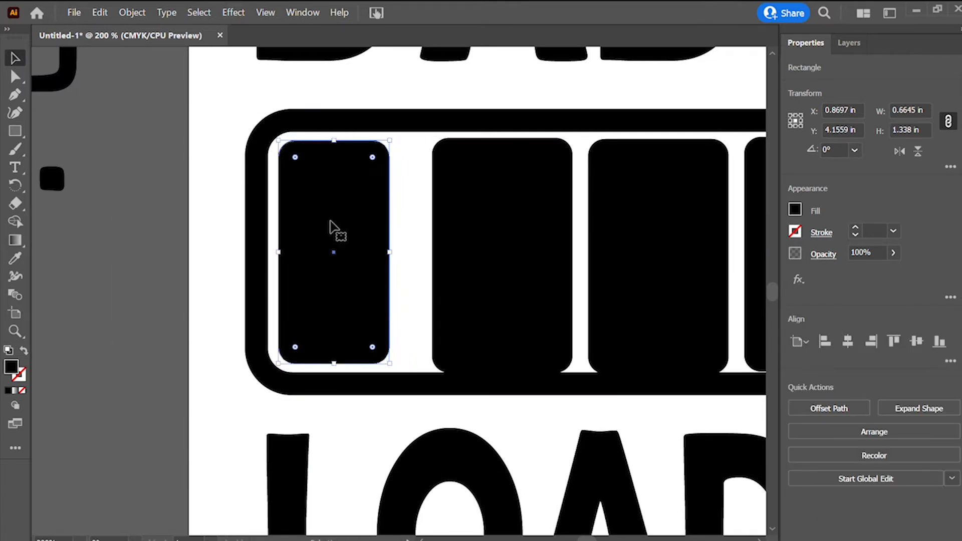
click(14, 331)
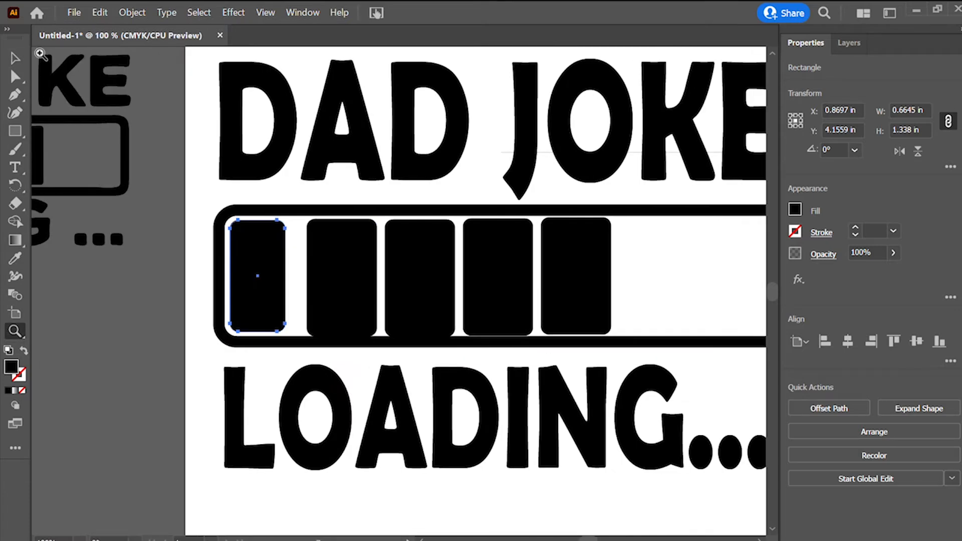
click(15, 58)
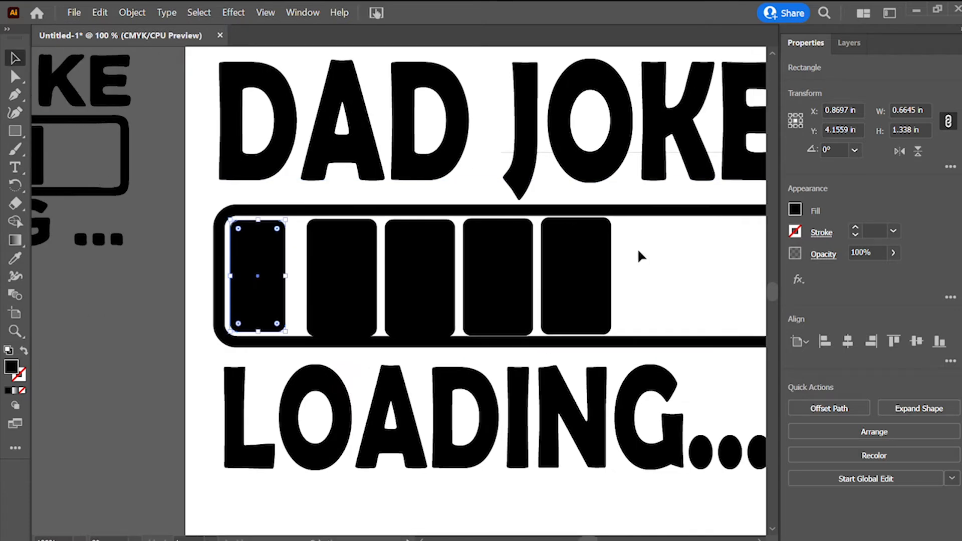
drag(639, 252, 342, 274)
key(Delete)
key(ctrl+z)
click(381, 236)
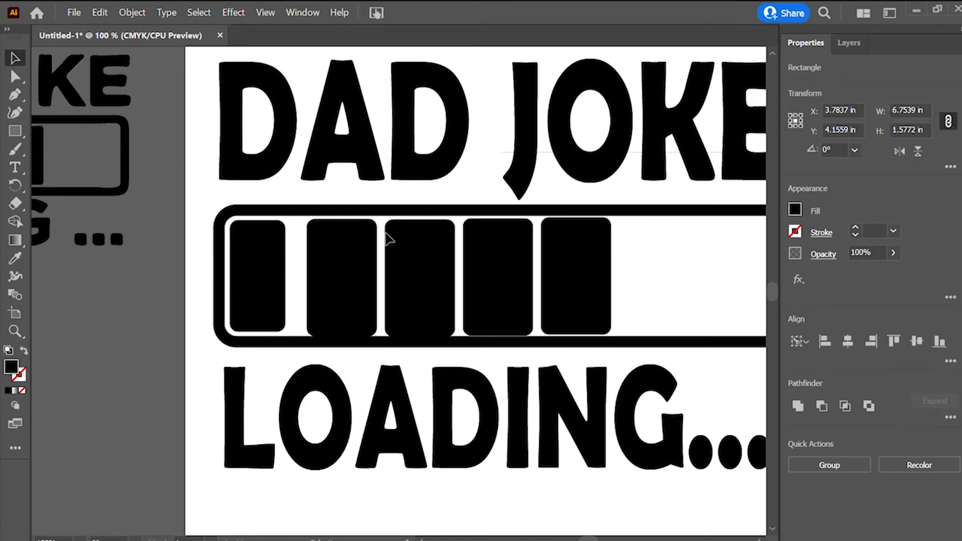
Delete the four wider blocks, keeping the narrowed first block and the frame.
click(393, 237)
shift+click(348, 241)
shift+click(497, 245)
shift+click(567, 249)
key(Delete)
Paste a copy of the narrowed block and place it level with the first, leaving a narrow gap.
key(ctrl+v)
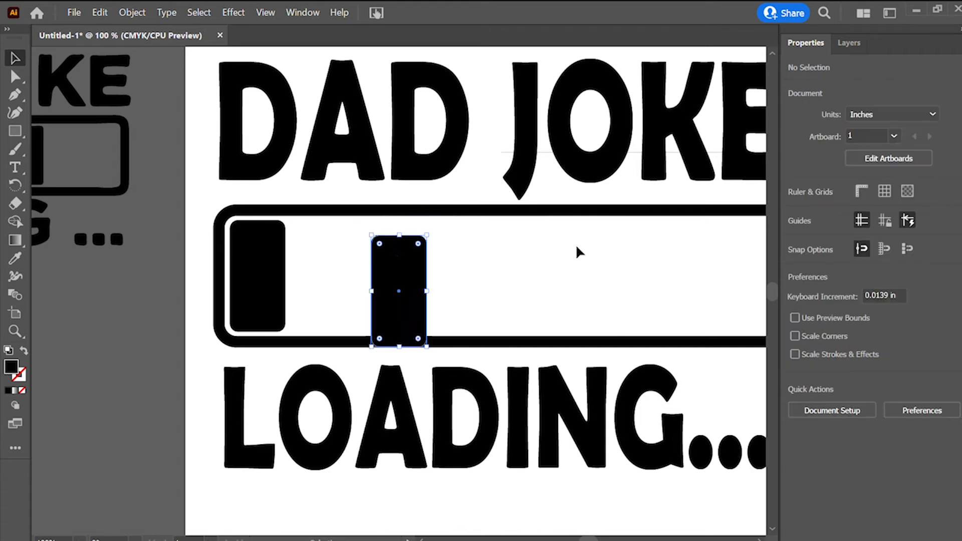
drag(397, 259, 315, 251)
shift+click(247, 279)
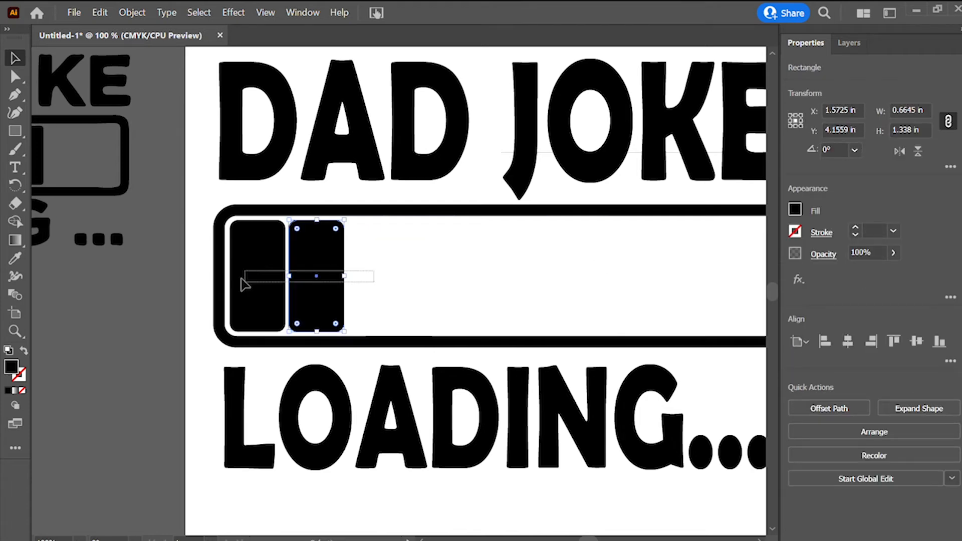
drag(242, 284, 373, 271)
Paste further copies of the narrow blocks and place them side by side along the bar, making a row of seven.
click(490, 264)
key(ctrl+v)
drag(432, 243, 551, 230)
scroll(541, 246, right, 2)
click(63, 397)
click(490, 266)
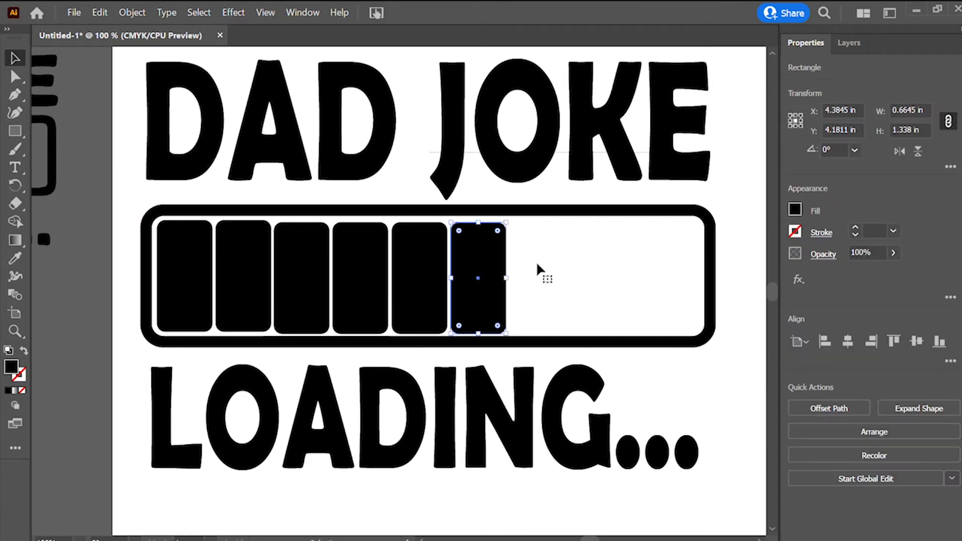
drag(473, 258, 532, 257)
click(87, 285)
Select the seven blocks without the frame, distribute them evenly horizontally and align their vertical centres.
drag(604, 260, 144, 314)
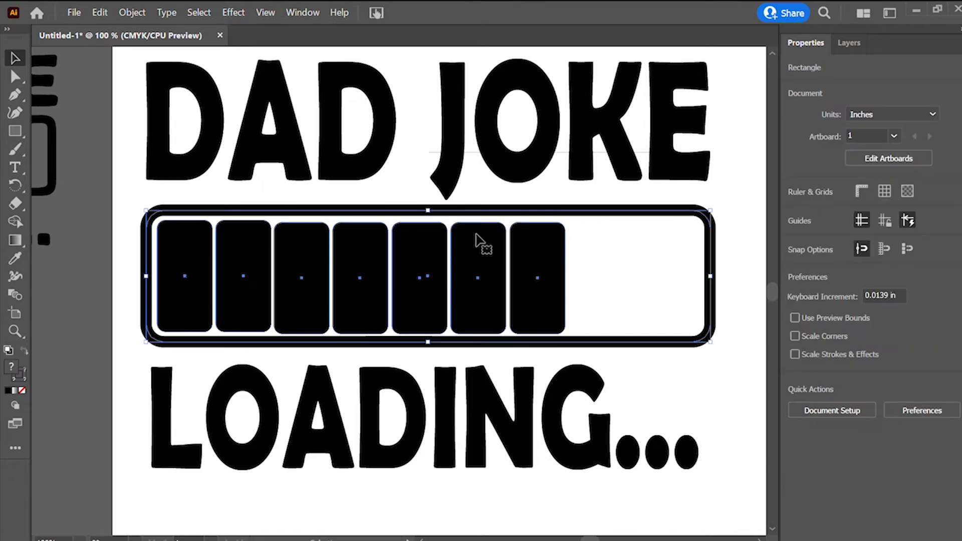
shift+click(545, 210)
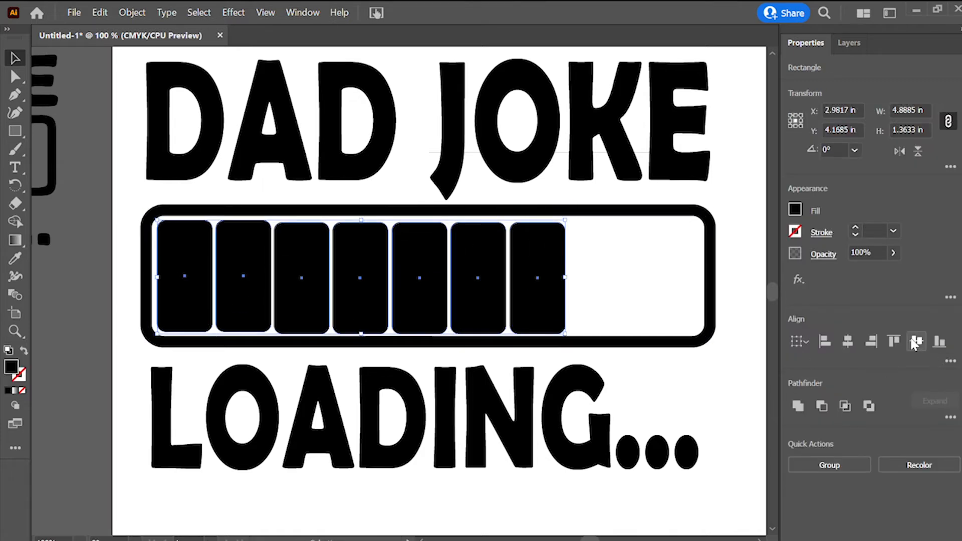
click(913, 444)
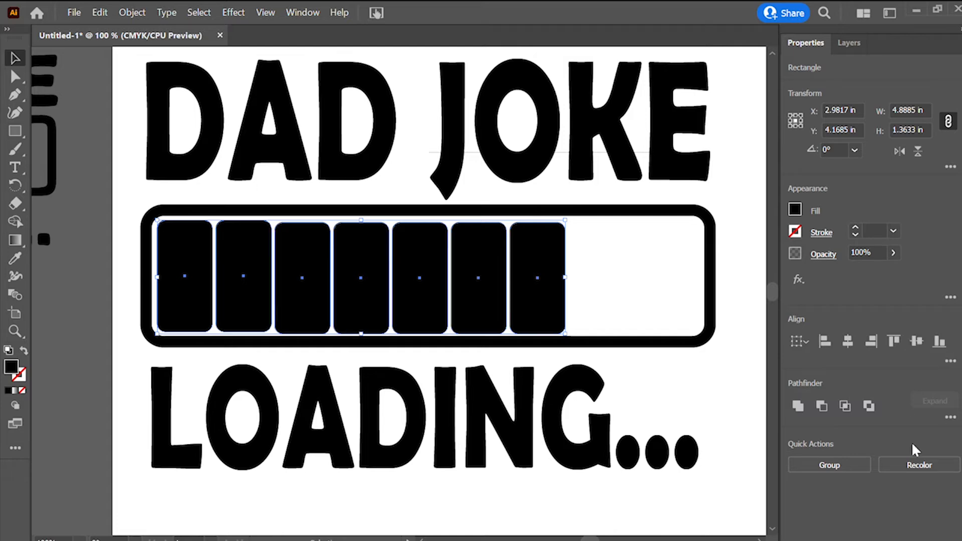
click(906, 399)
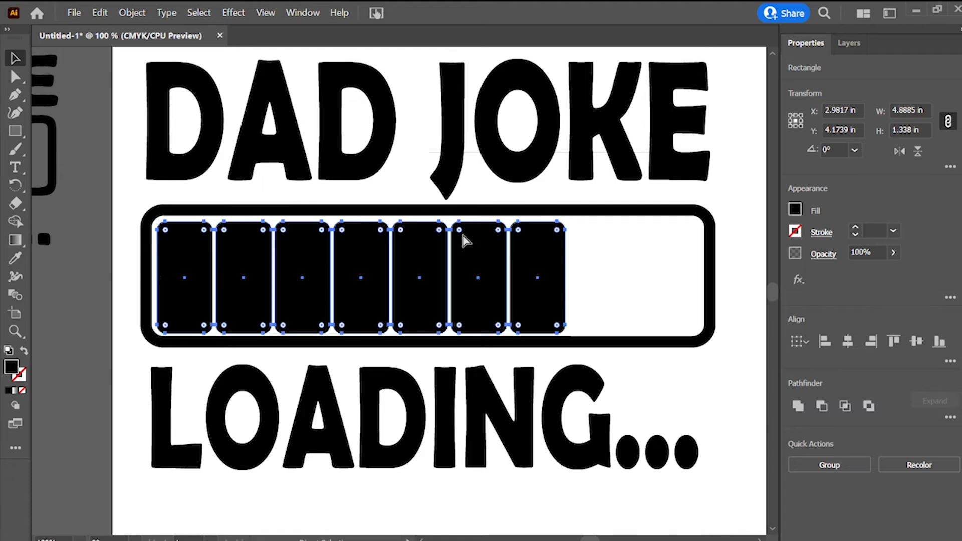
Group the seven blocks of the loading bar.
key(ctrl+g)
shift+click(146, 255)
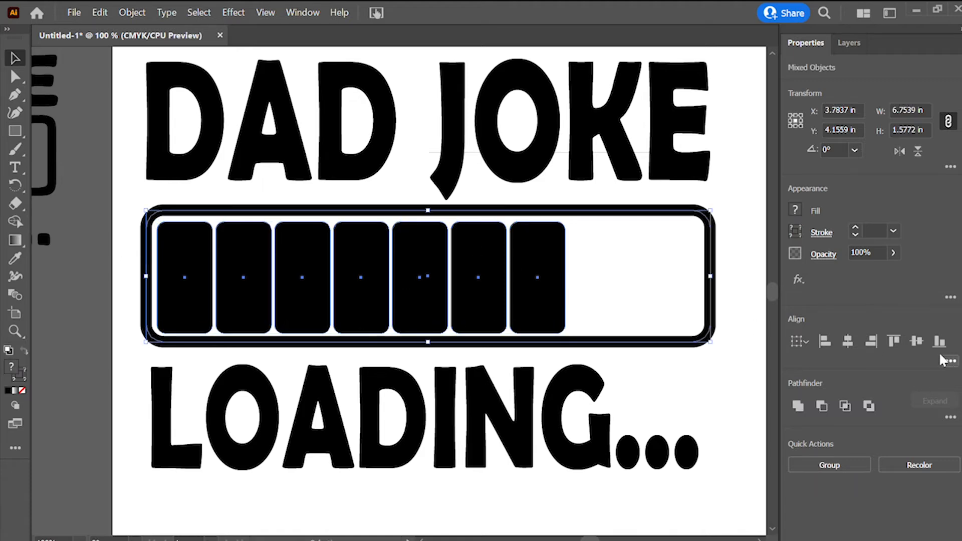
click(74, 244)
Group the row of blocks with the rounded frame as one loading bar object.
key(z)
alt+click(133, 355)
alt+click(285, 322)
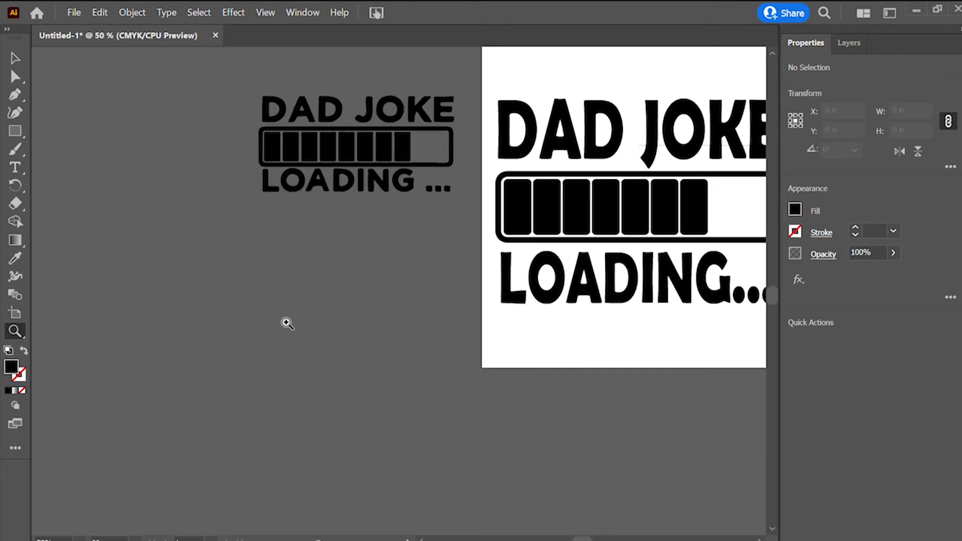
click(14, 59)
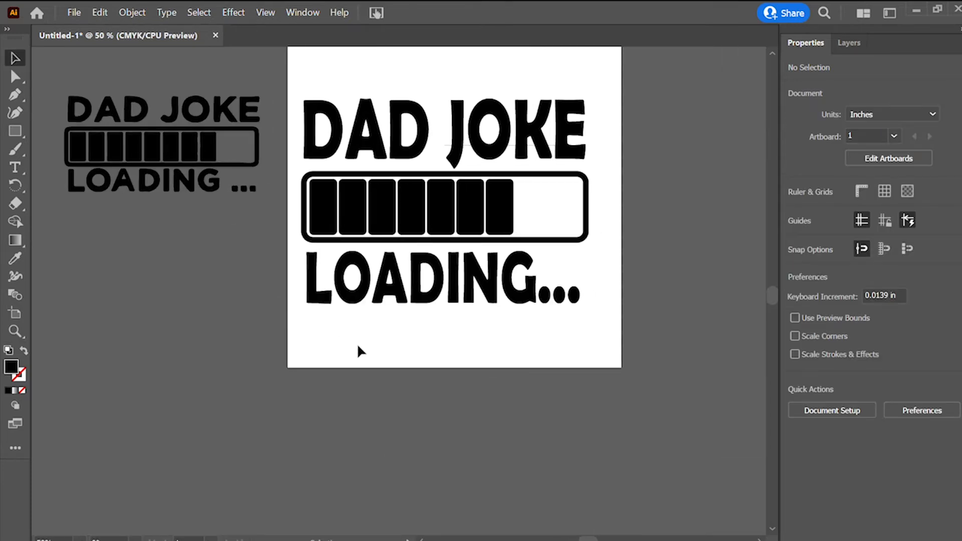
scroll(358, 351, up, 4)
drag(571, 299, 290, 314)
key(ctrl+g)
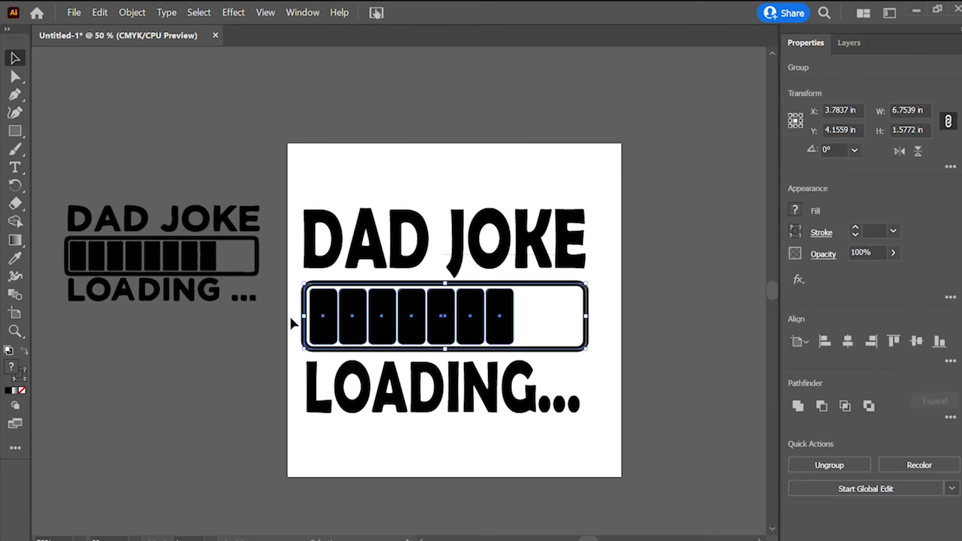
click(609, 365)
Add two new layers above Layer 1.
click(846, 42)
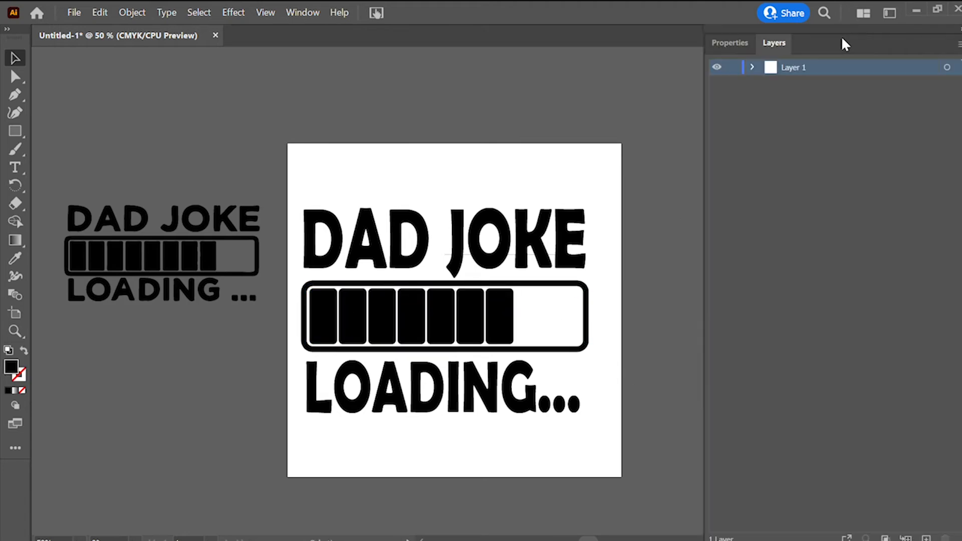
click(925, 538)
click(924, 538)
Move the grouped loading bar from Layer 1 to Layer 2.
click(512, 305)
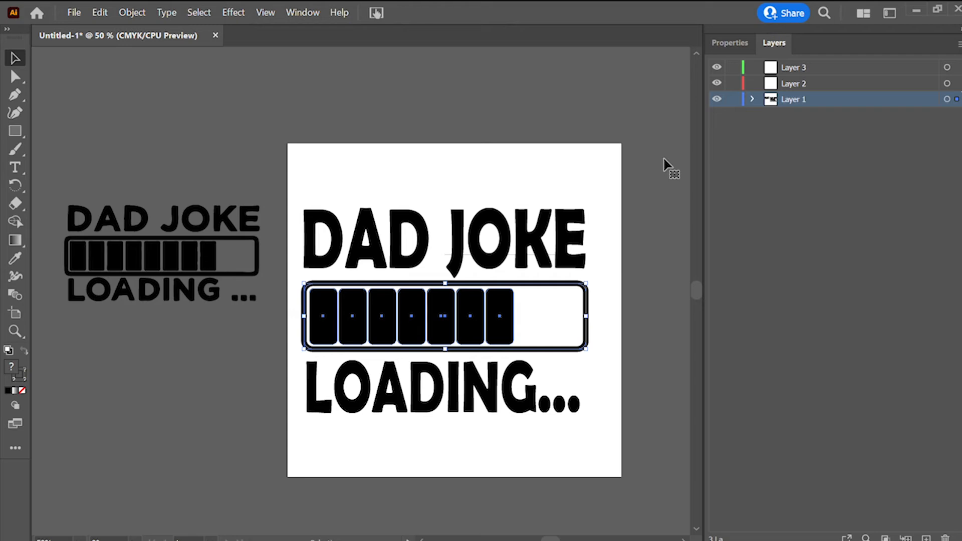
click(754, 98)
drag(798, 121, 812, 84)
click(610, 339)
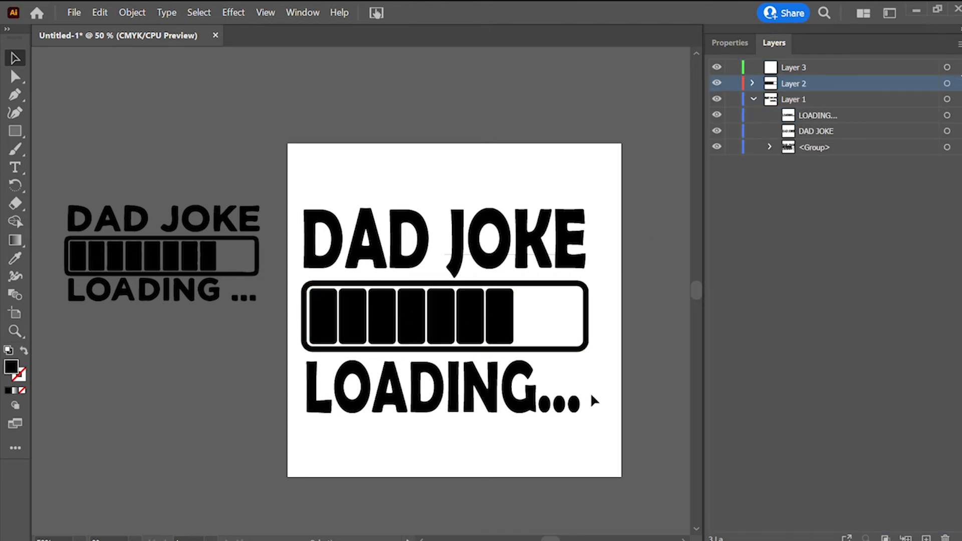
Move the LOADING... text from Layer 1 to Layer 3 and collapse Layer 1's contents.
click(574, 401)
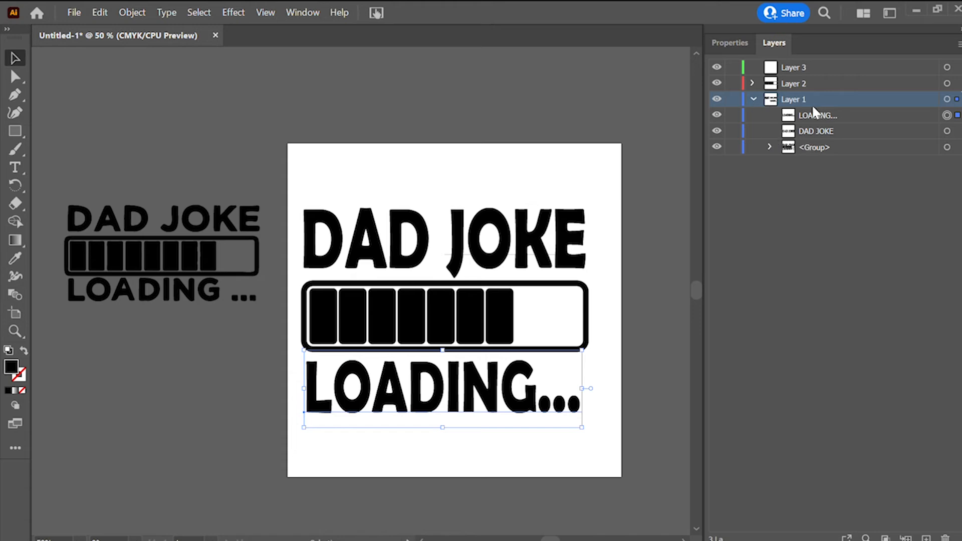
drag(812, 105, 784, 65)
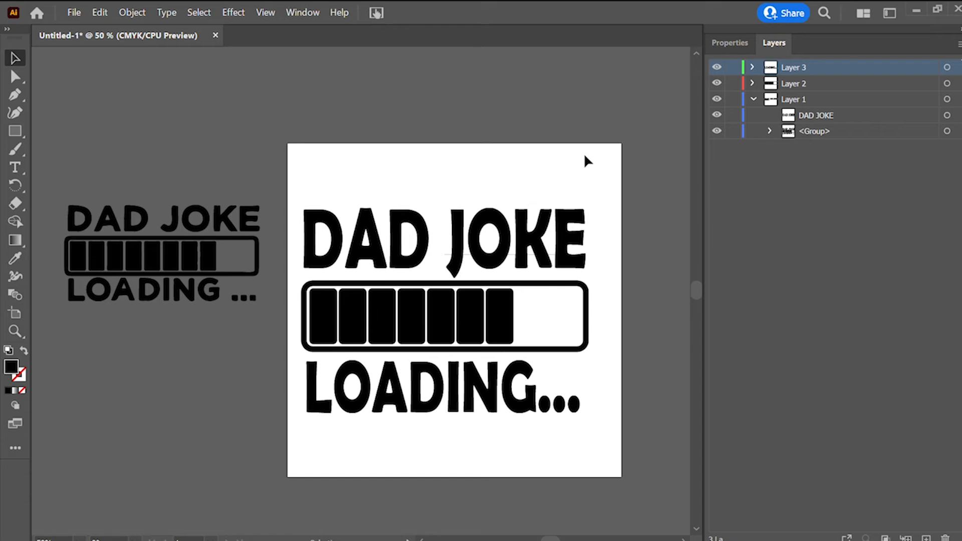
click(752, 98)
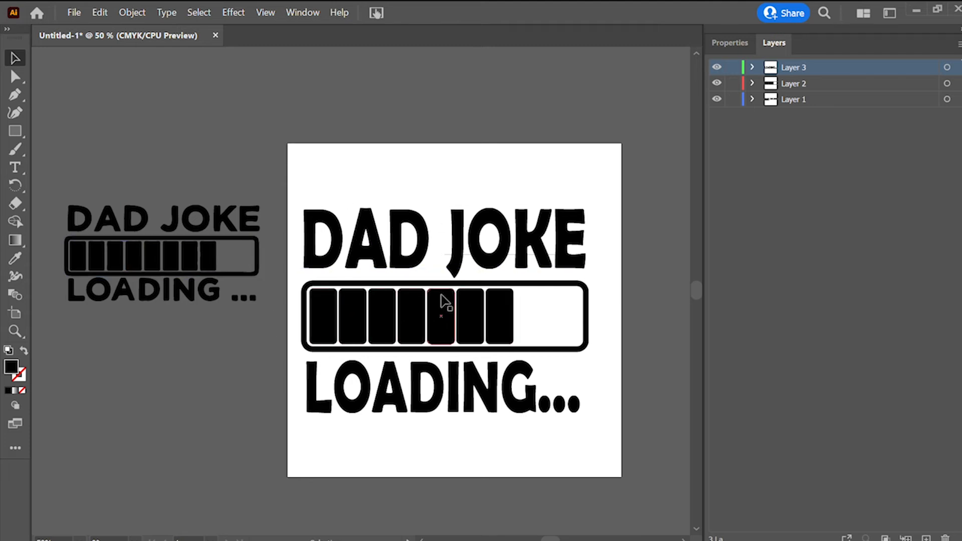
Reduce the stroke weight of the rounded frame inside the loading bar group and leave isolation mode.
click(387, 345)
double_click(386, 347)
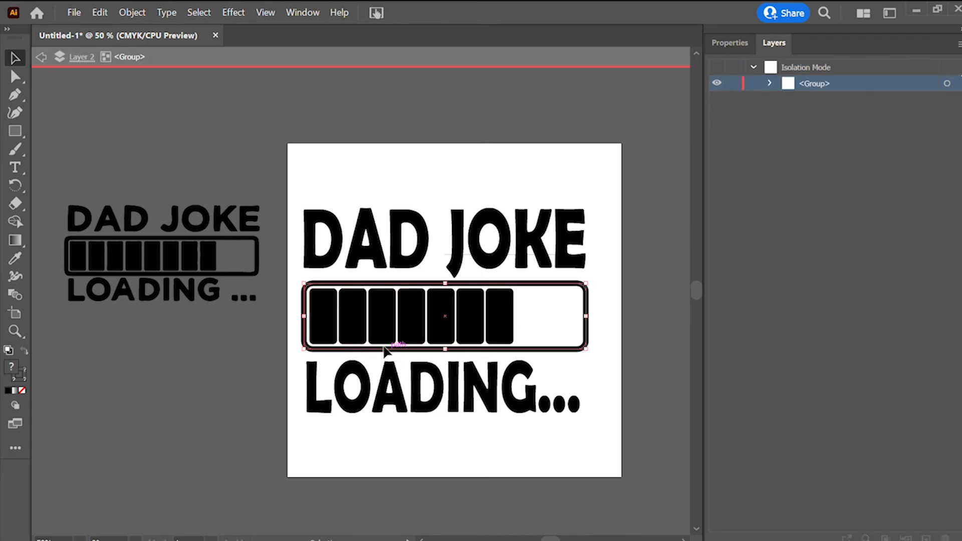
click(726, 41)
click(855, 234)
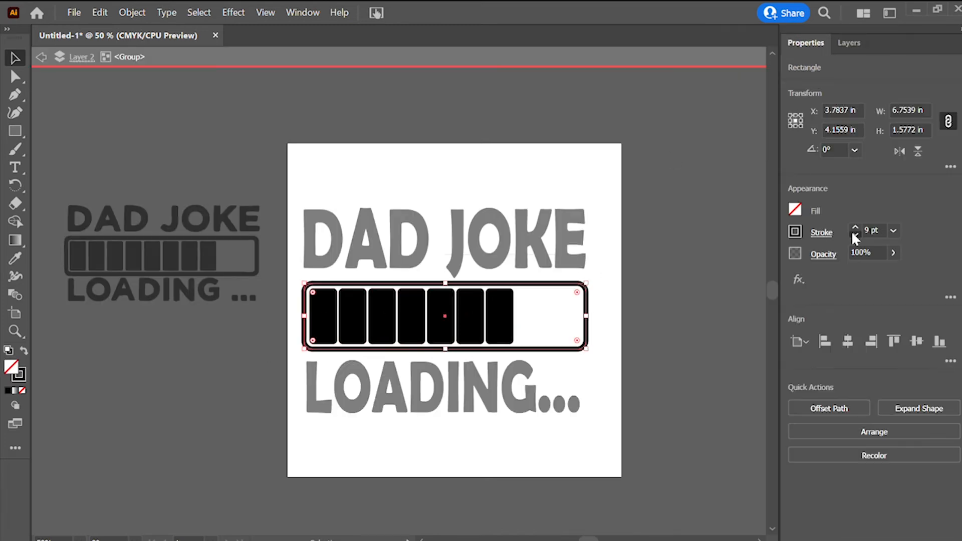
click(855, 234)
click(619, 306)
double_click(620, 312)
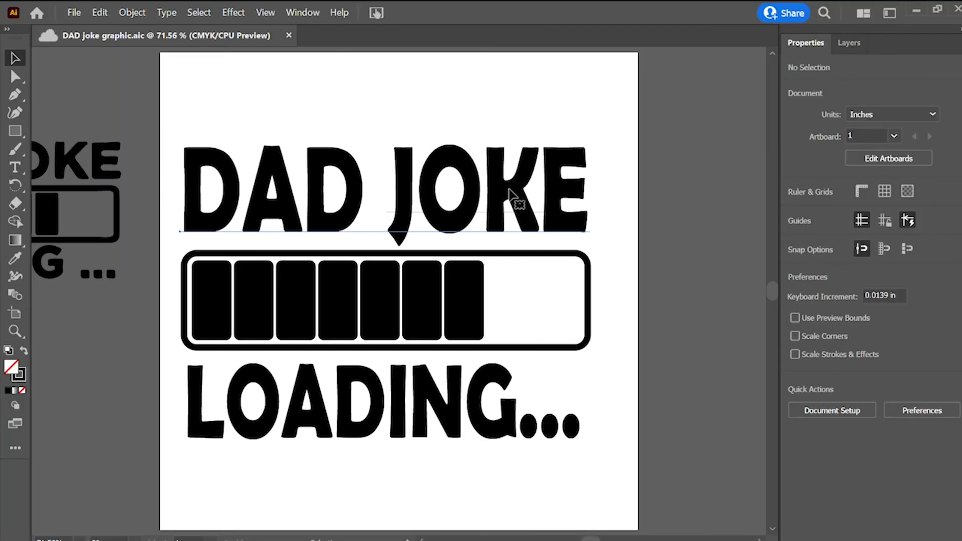
Try moving the DAD JOKE text up and to the left on the artboard, undo the move and deselect the text.
click(509, 192)
drag(509, 192, 348, 145)
key(ctrl+z)
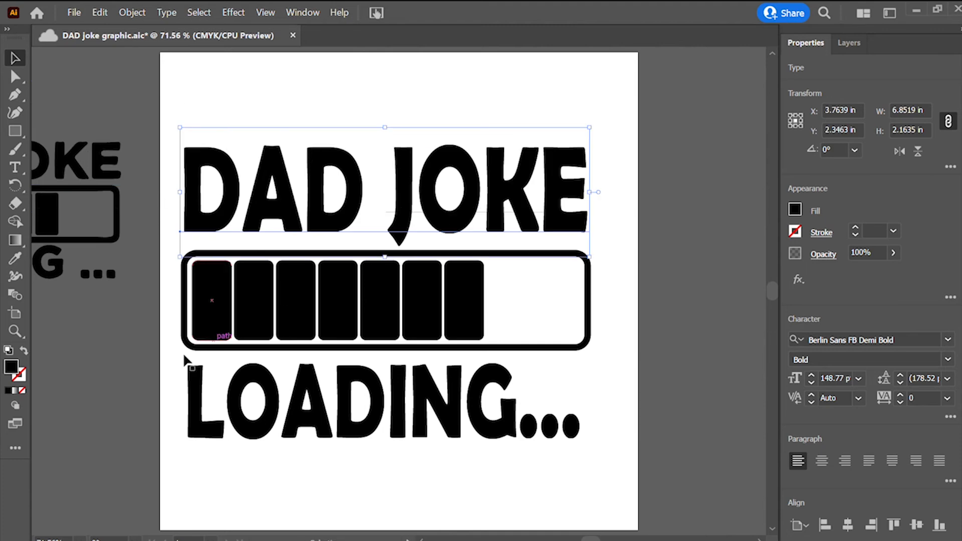
click(171, 357)
click(79, 12)
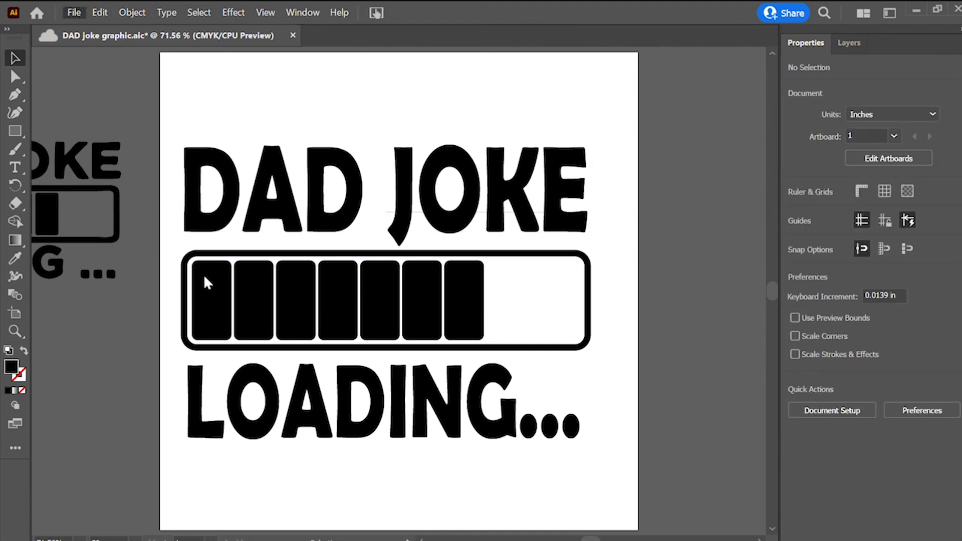
click(339, 311)
scroll(128, 226, left, 5)
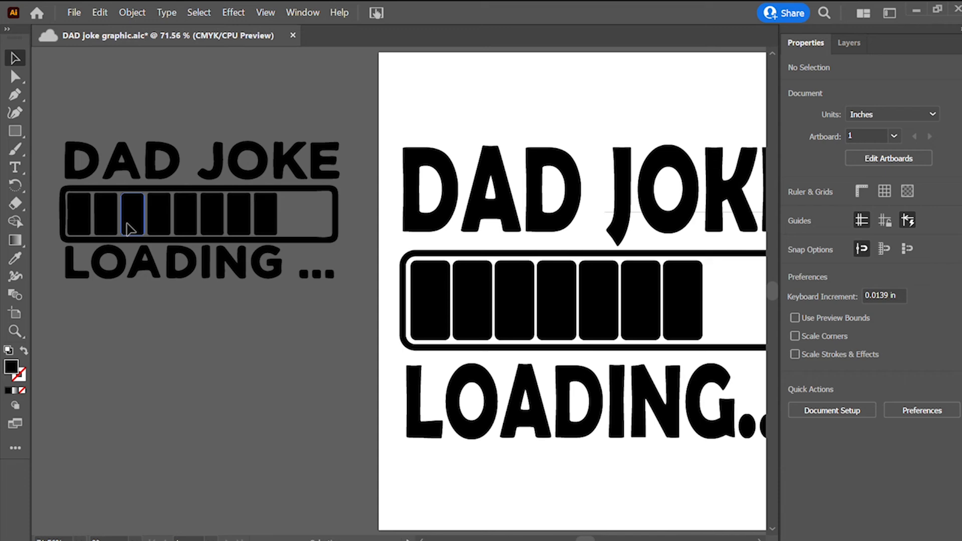
scroll(224, 232, right, 5)
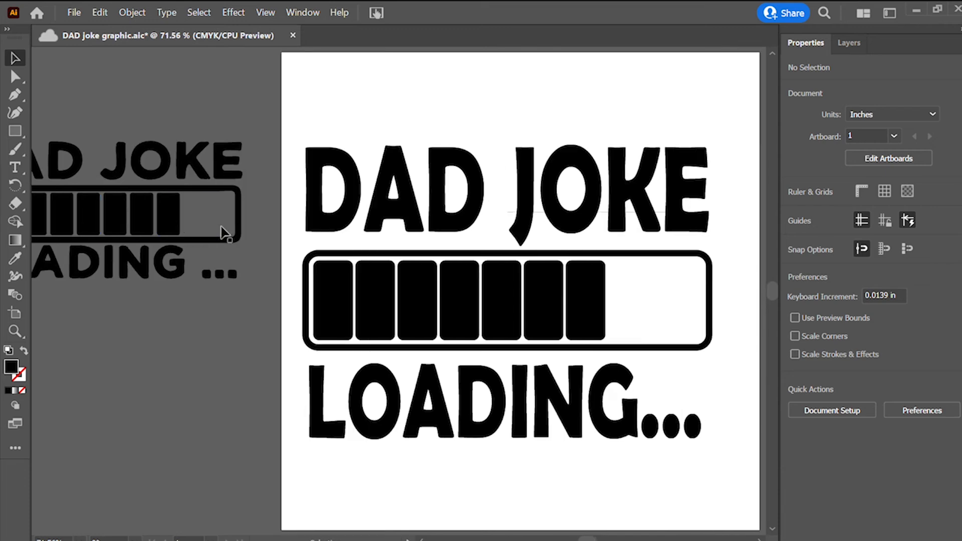
scroll(146, 179, left, 4)
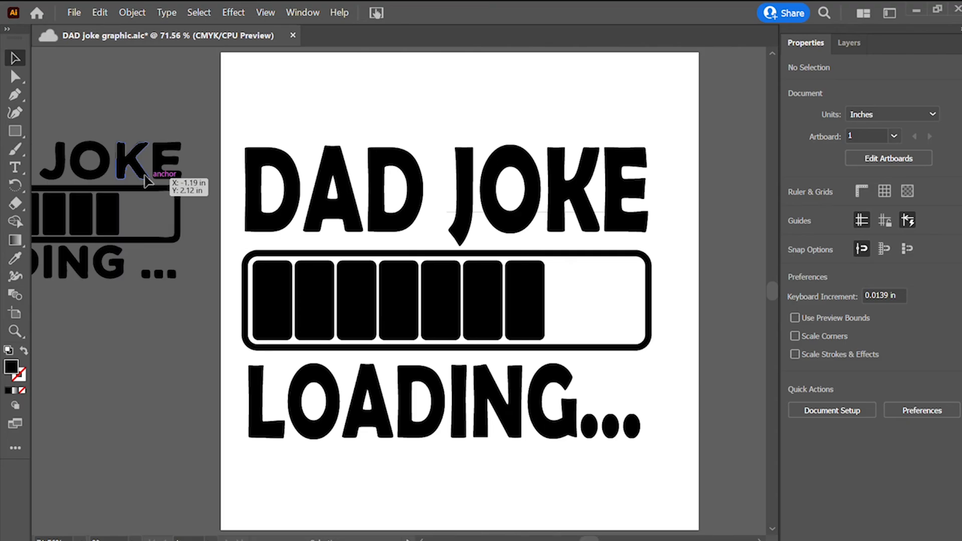